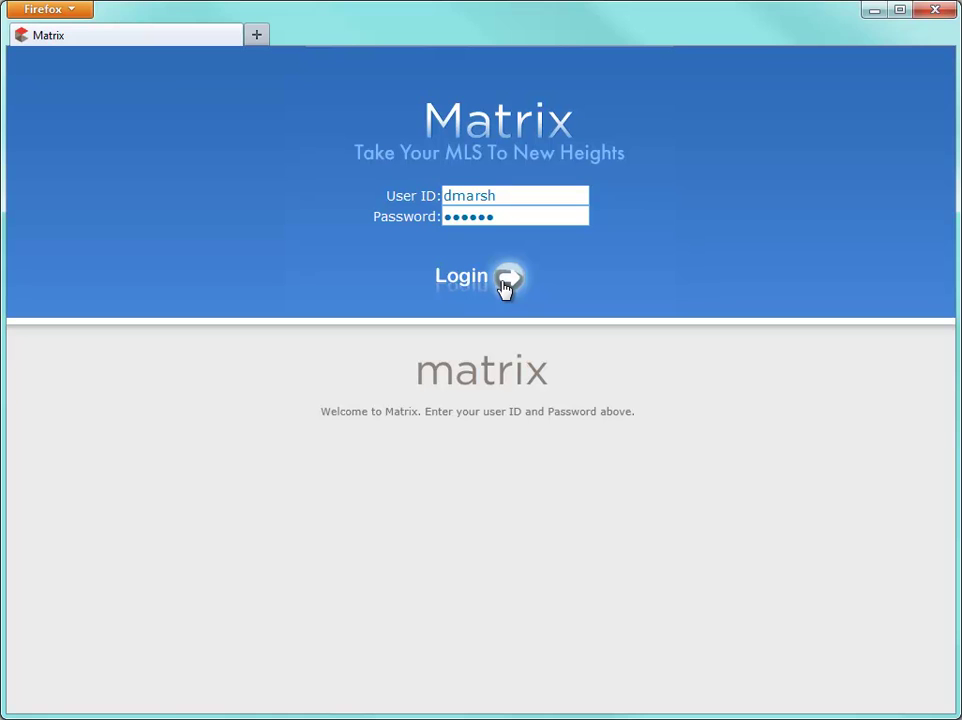
- Submit the Matrix sign-in form with the entered user ID and password
left_click(505, 288)
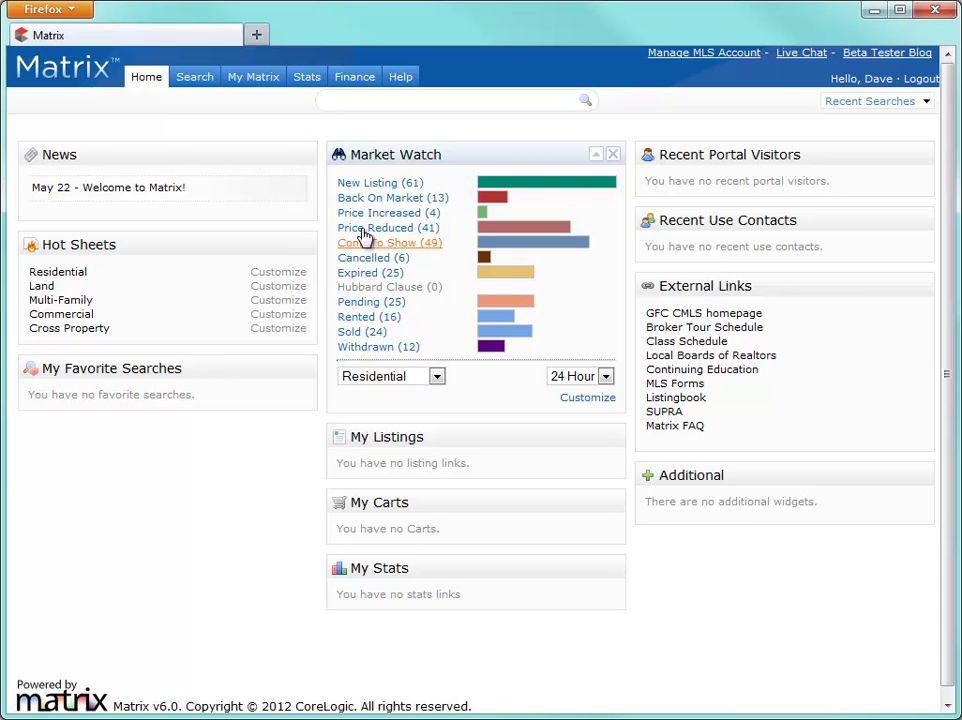
- Choose Residential > SF & CN Basic Search from the Search menu
mouse_move(199, 84)
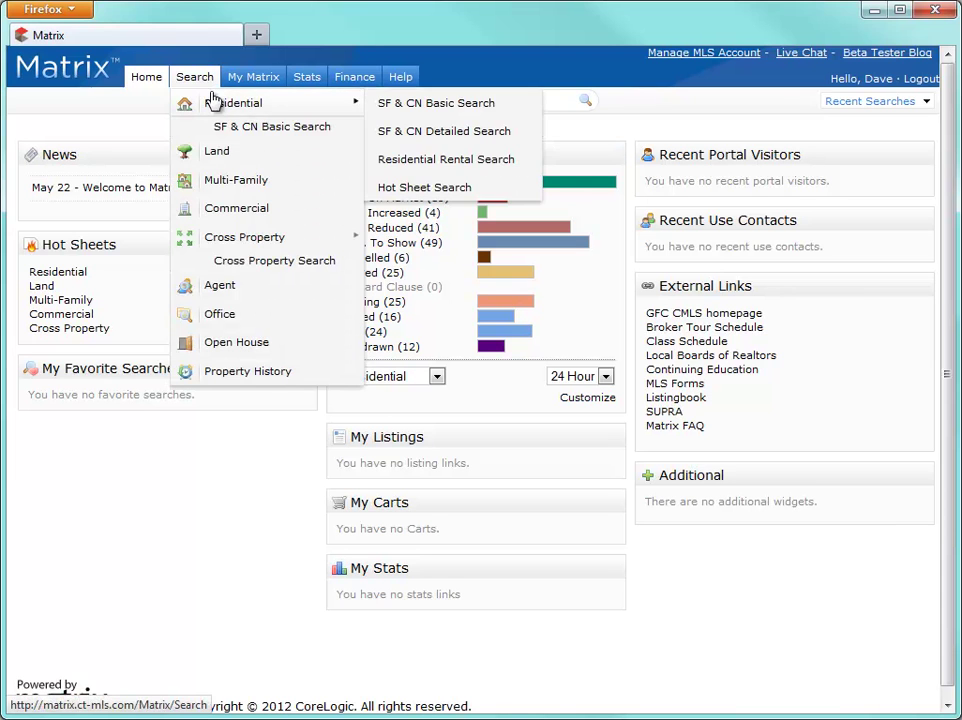
left_click(392, 106)
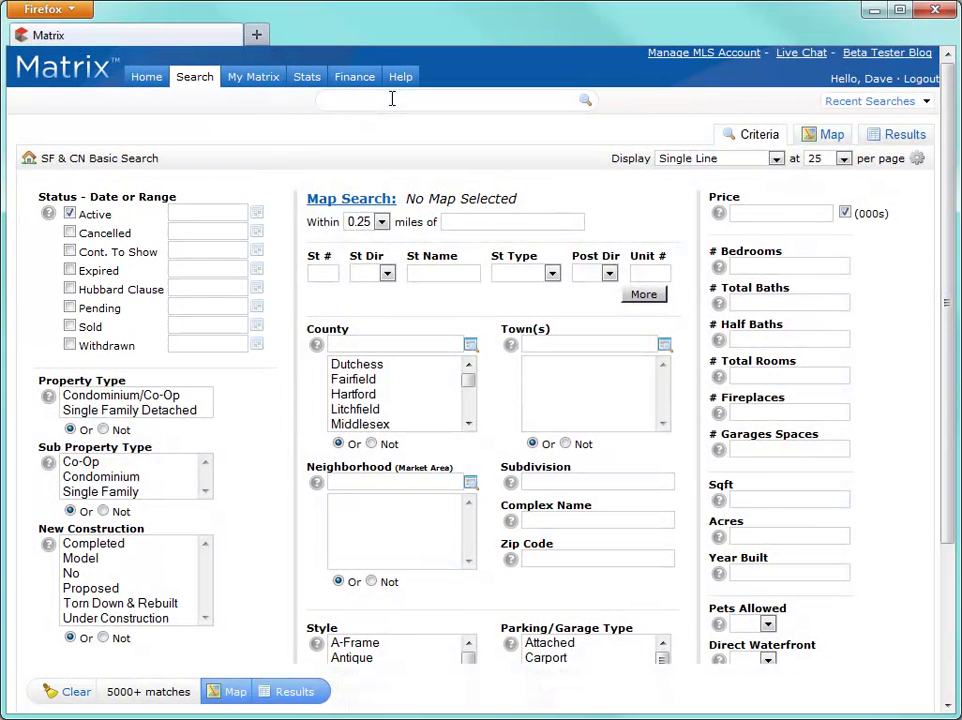
- Set the Active date range to May 1–26, 2012 and select Condominium/Co-Op and Single Family Detached
left_click(258, 220)
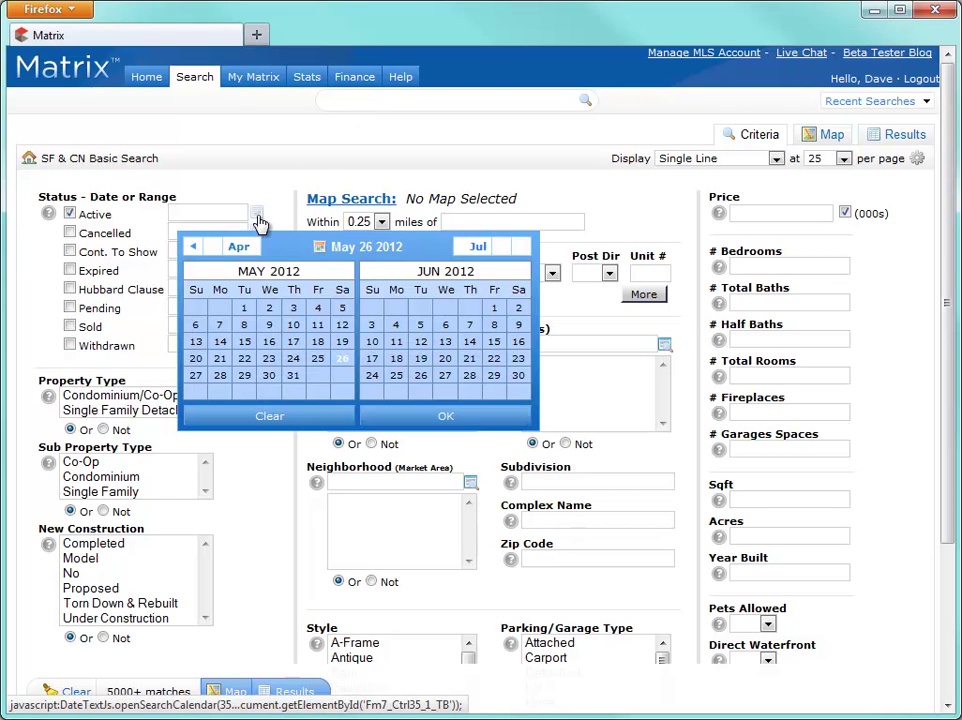
left_click(246, 310)
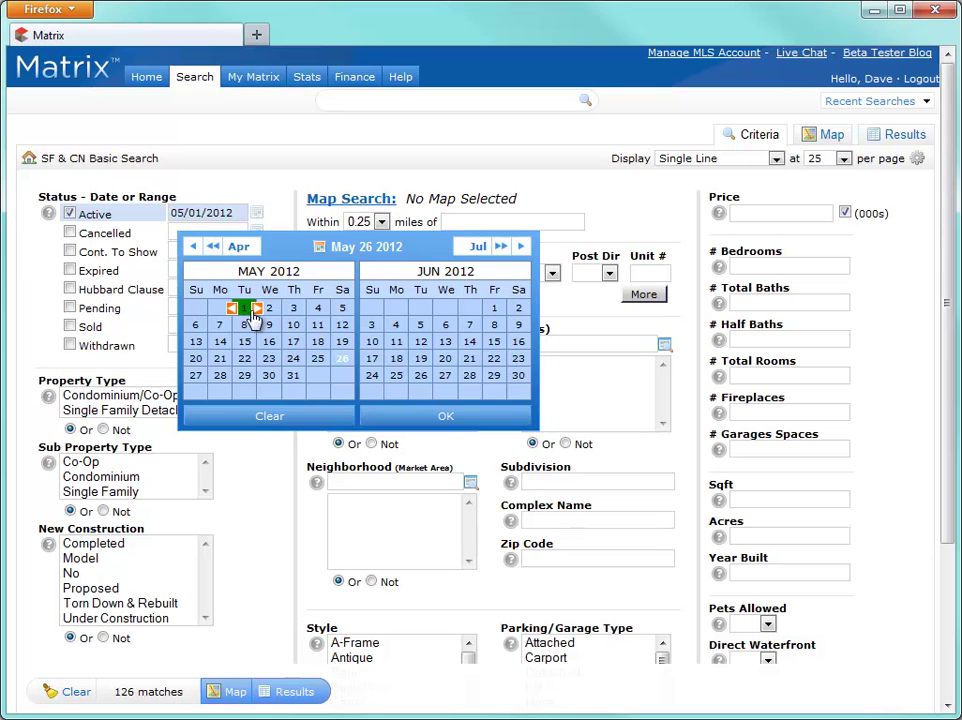
left_click(342, 362)
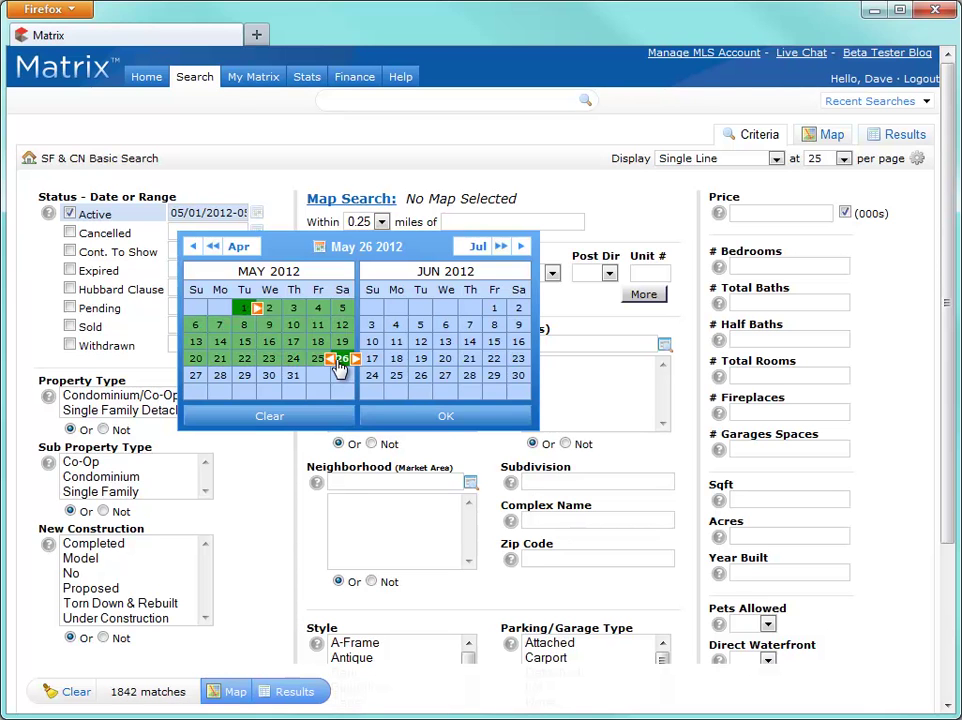
left_click(410, 418)
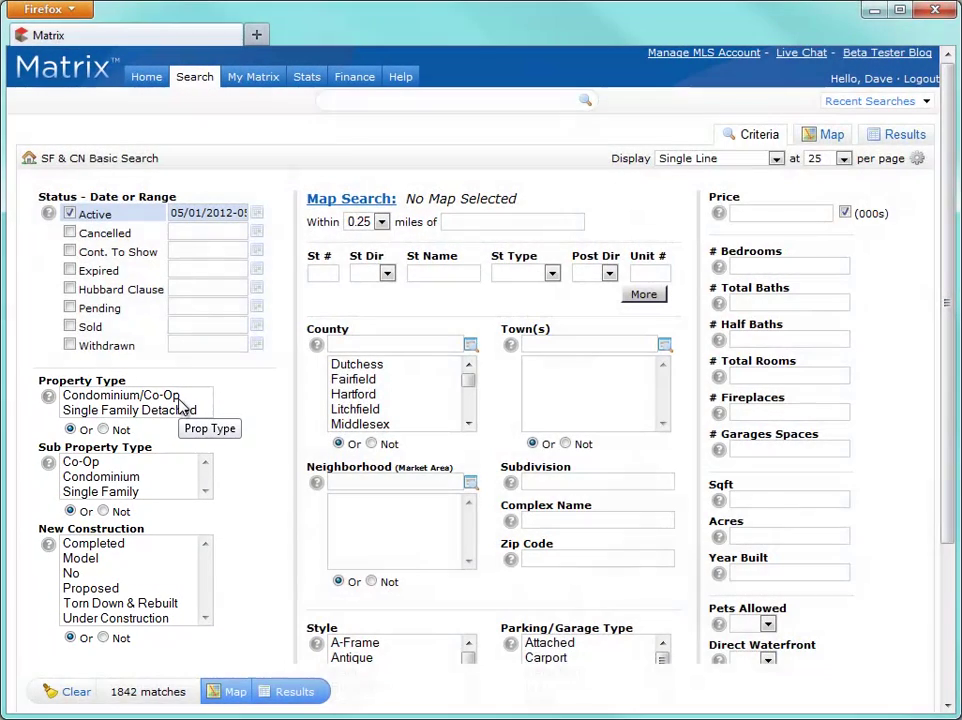
left_click(180, 398)
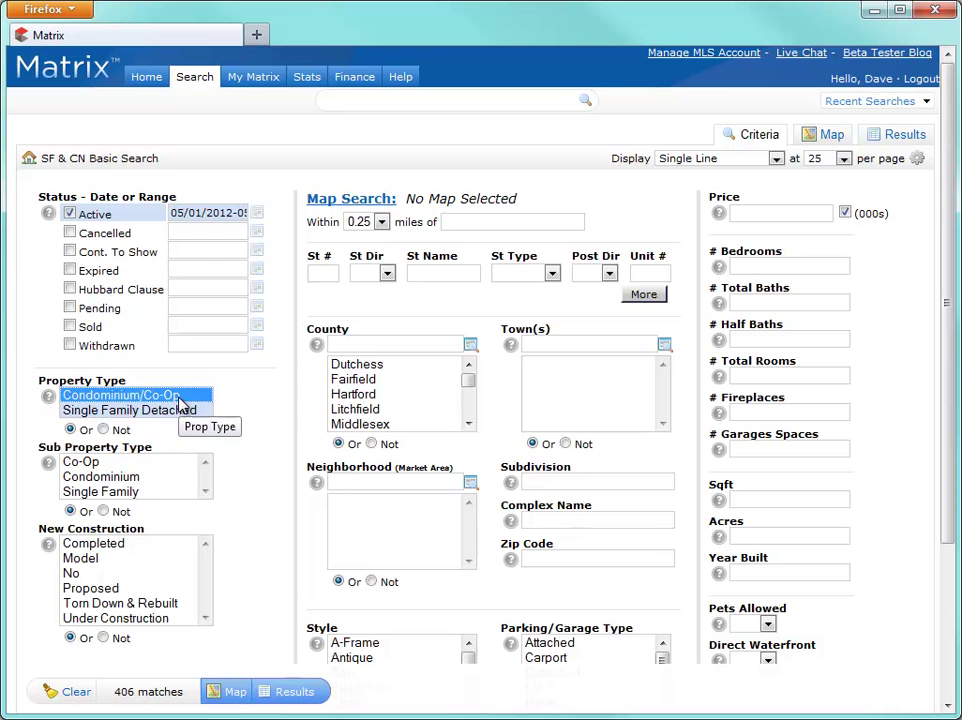
left_click(180, 412, "ctrl")
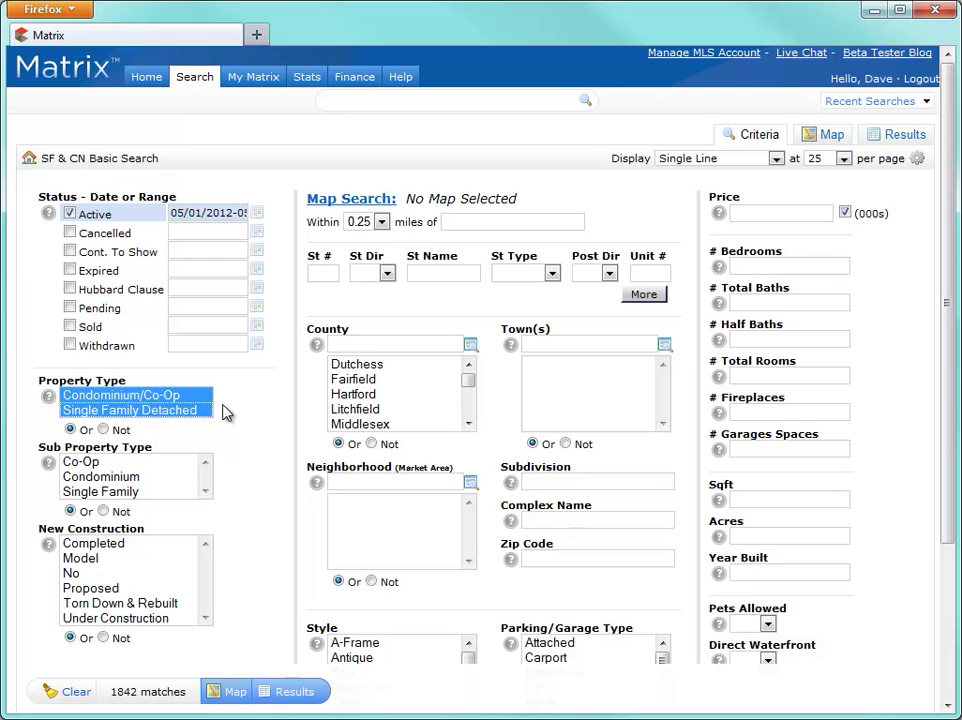
- Enter 200-300 (thousands) as the Price criterion
left_click(733, 211)
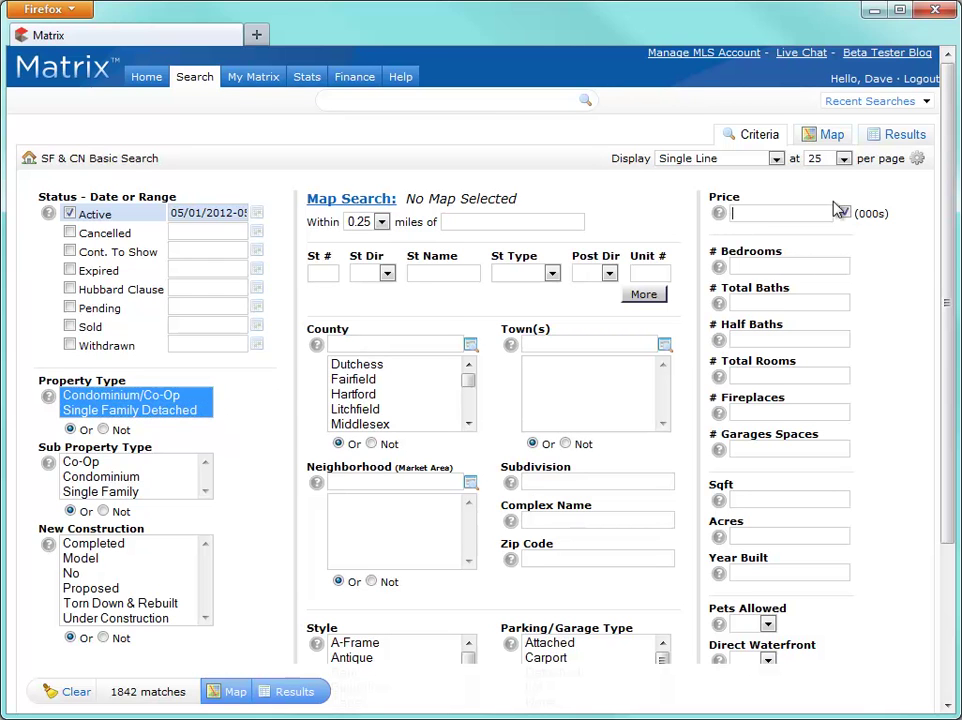
type("20")
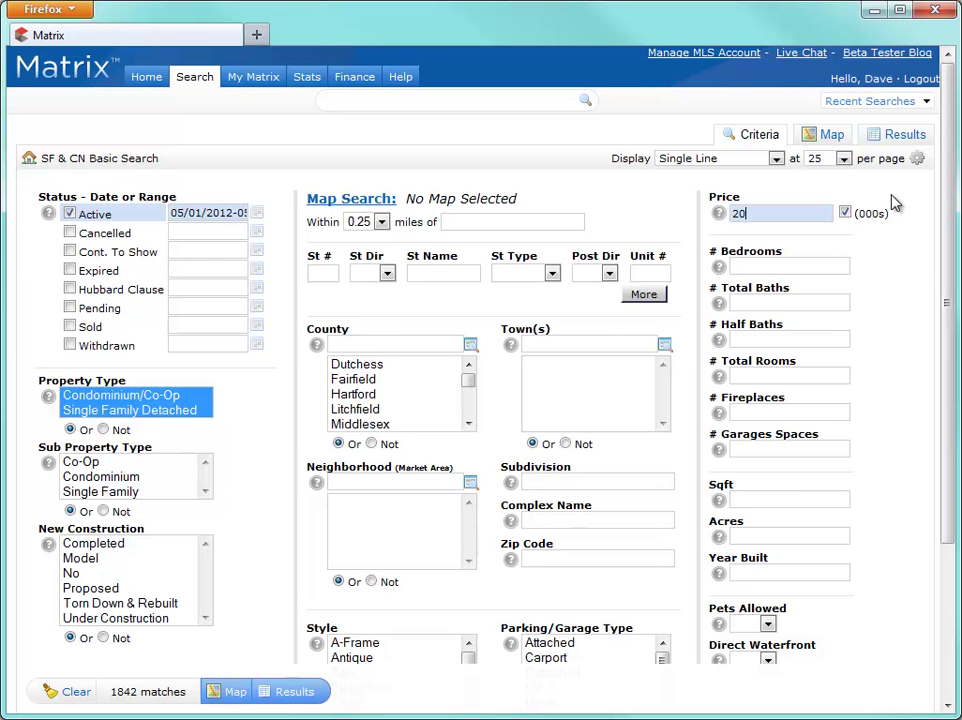
type("0-300")
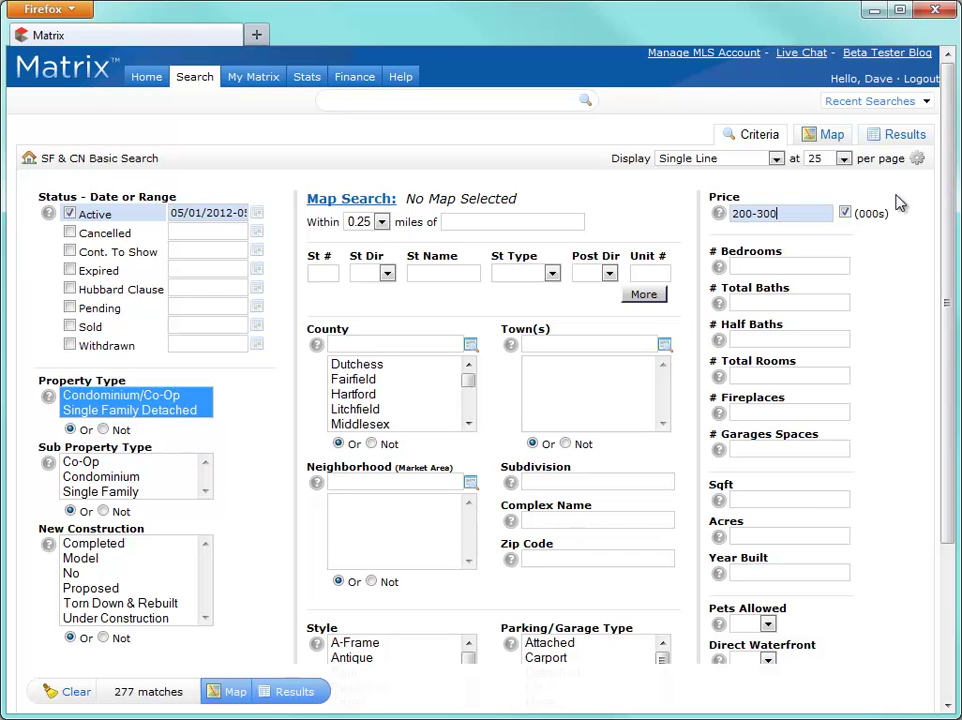
scroll(940, 226, "down", 2)
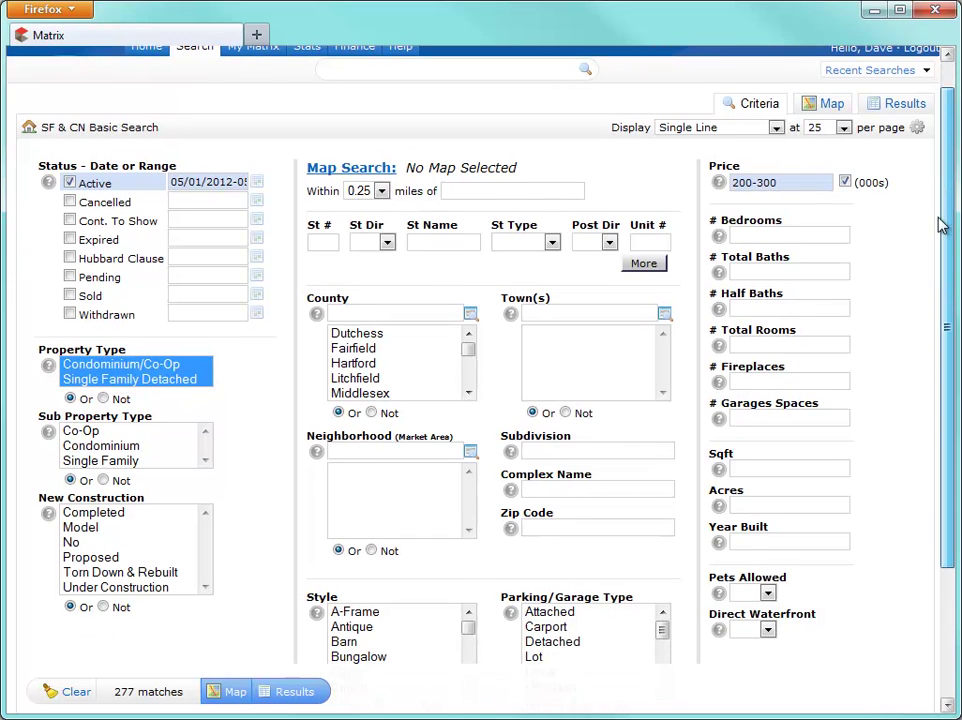
scroll(940, 226, "down", 3)
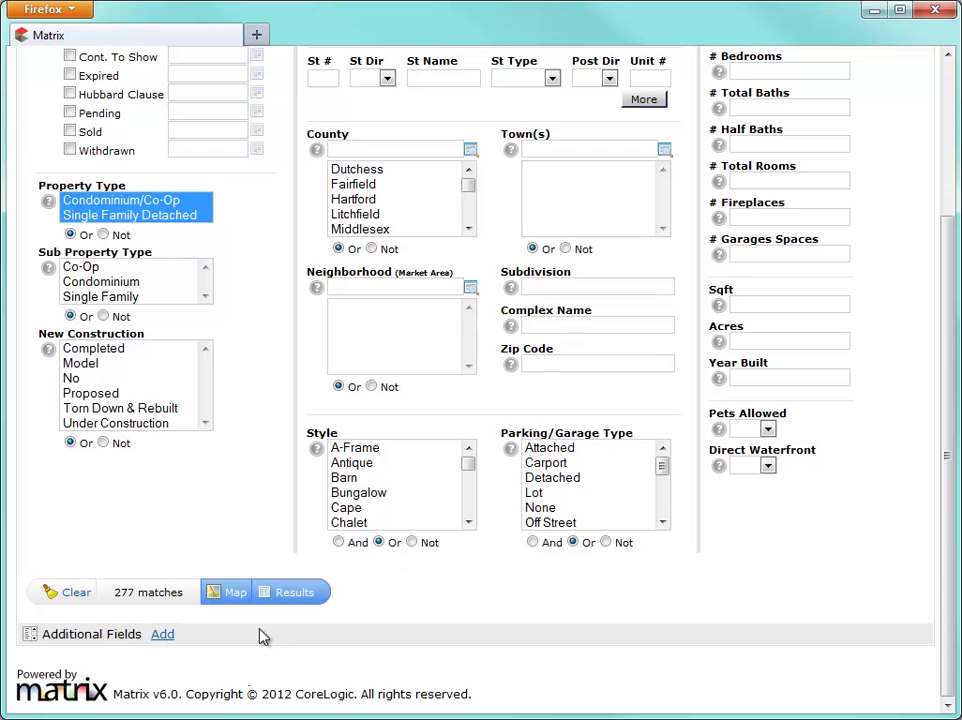
- Add Amenities to the Additional Fields and return to the basic search form
left_click(168, 635)
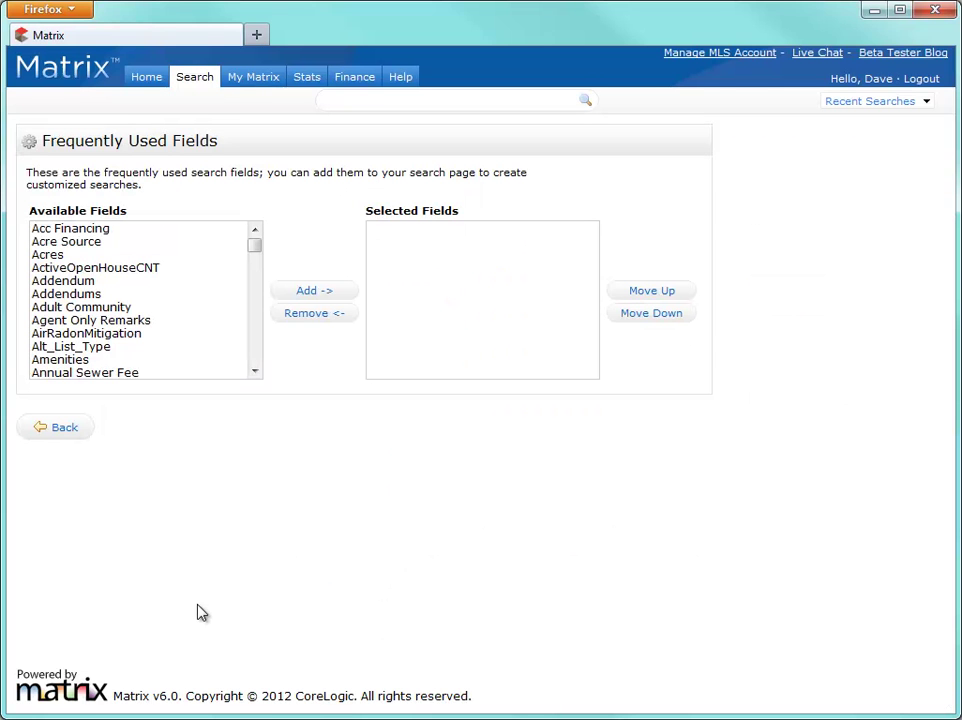
left_click(93, 360)
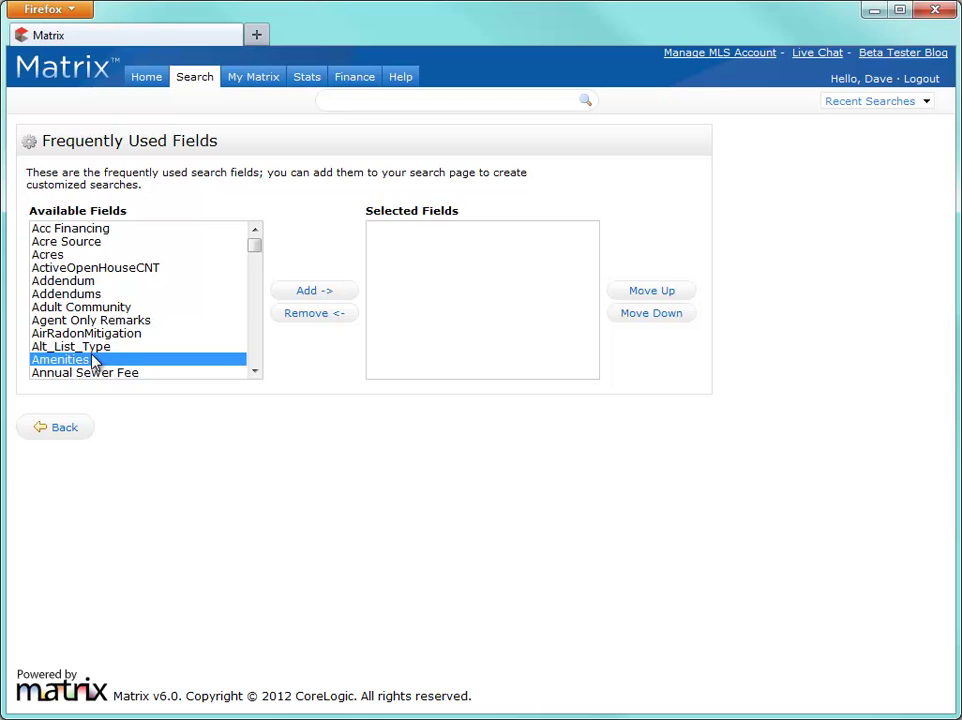
left_click(303, 294)
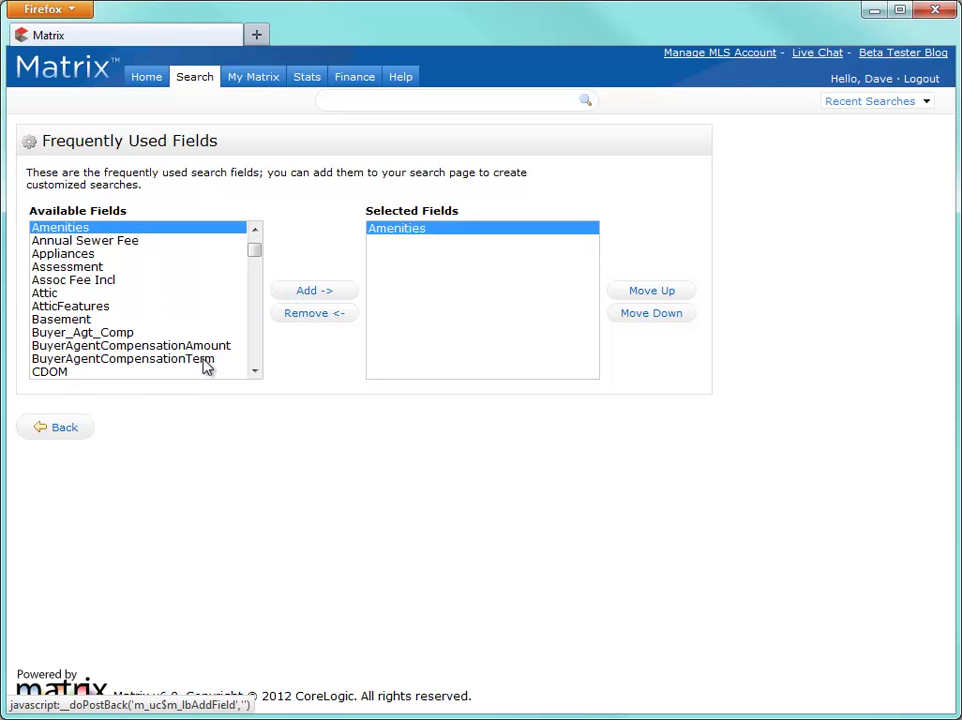
left_click(60, 436)
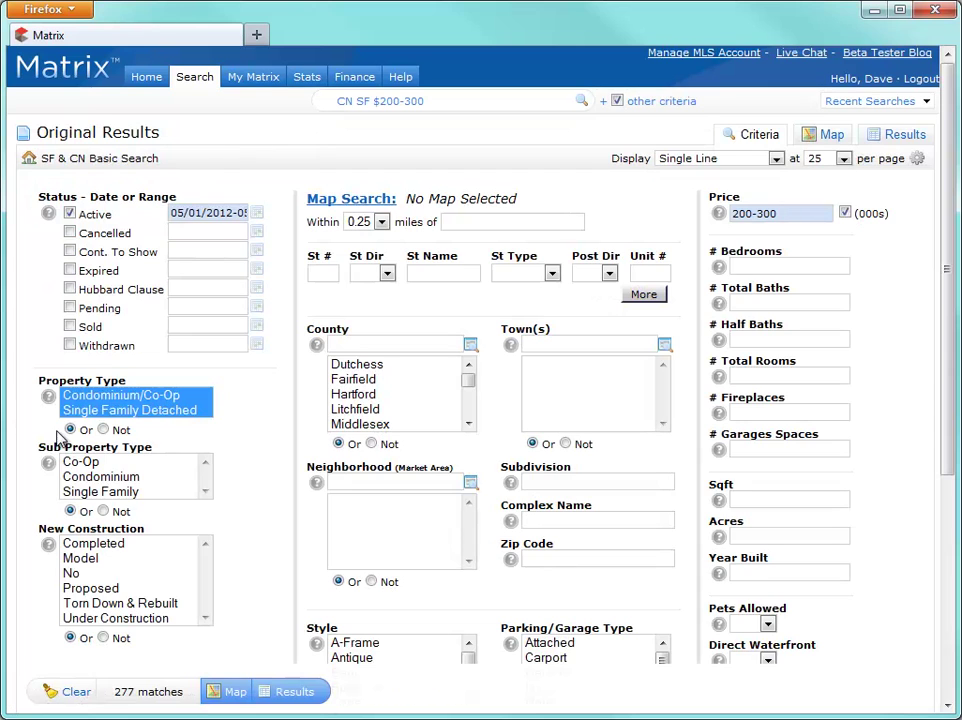
- Use the gear menu beside per page to reset the criteria to system defaults
left_click_drag(948, 357, 946, 572)
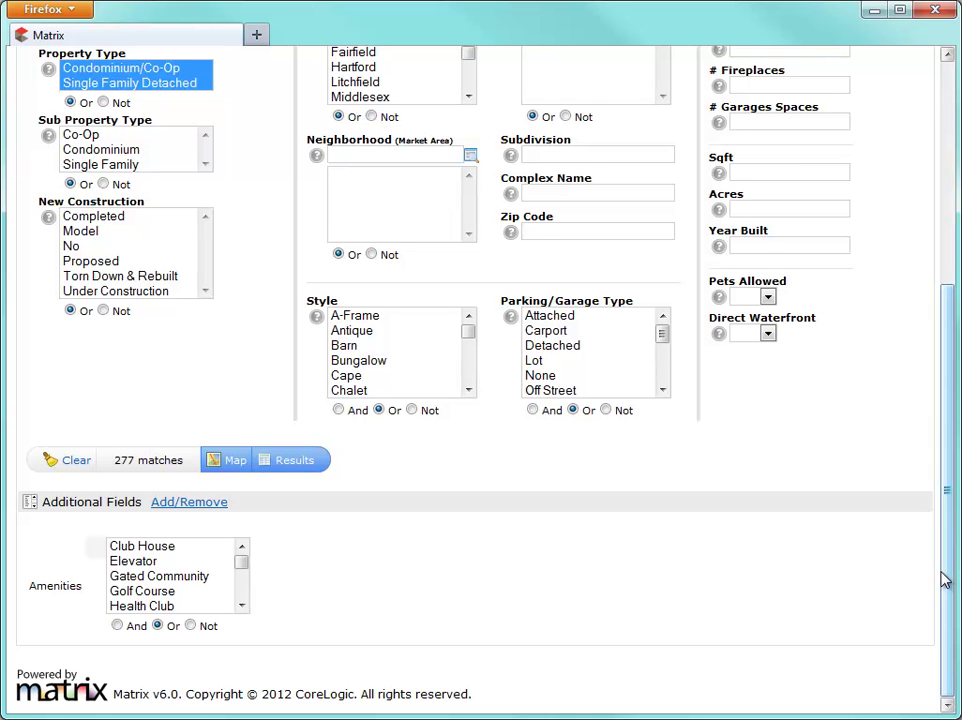
left_click_drag(940, 585, 950, 383)
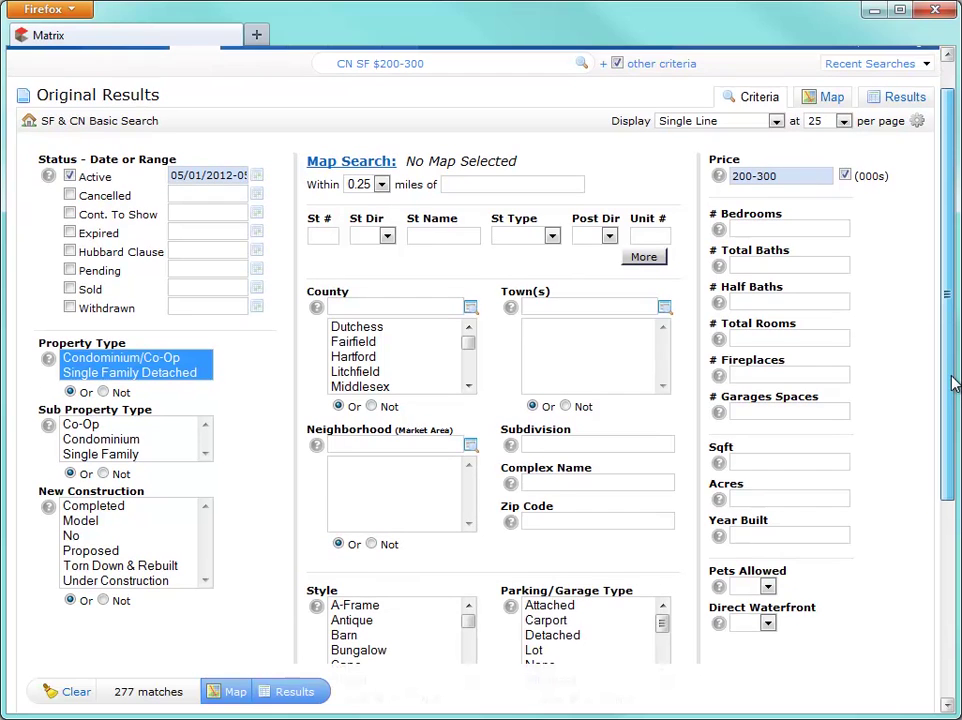
left_click(917, 128)
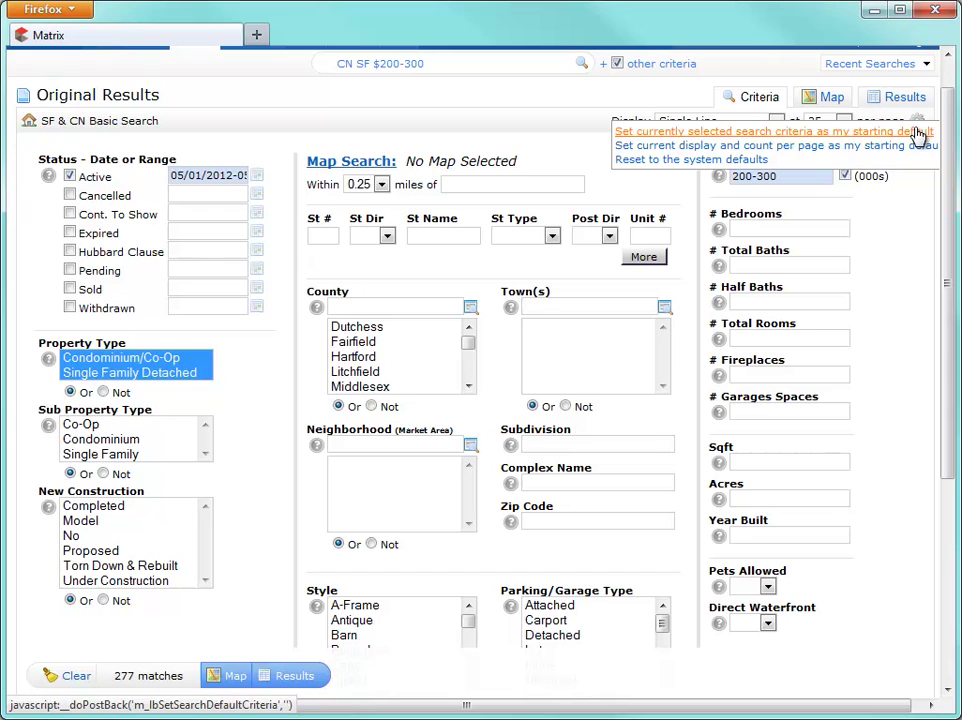
left_click(744, 165)
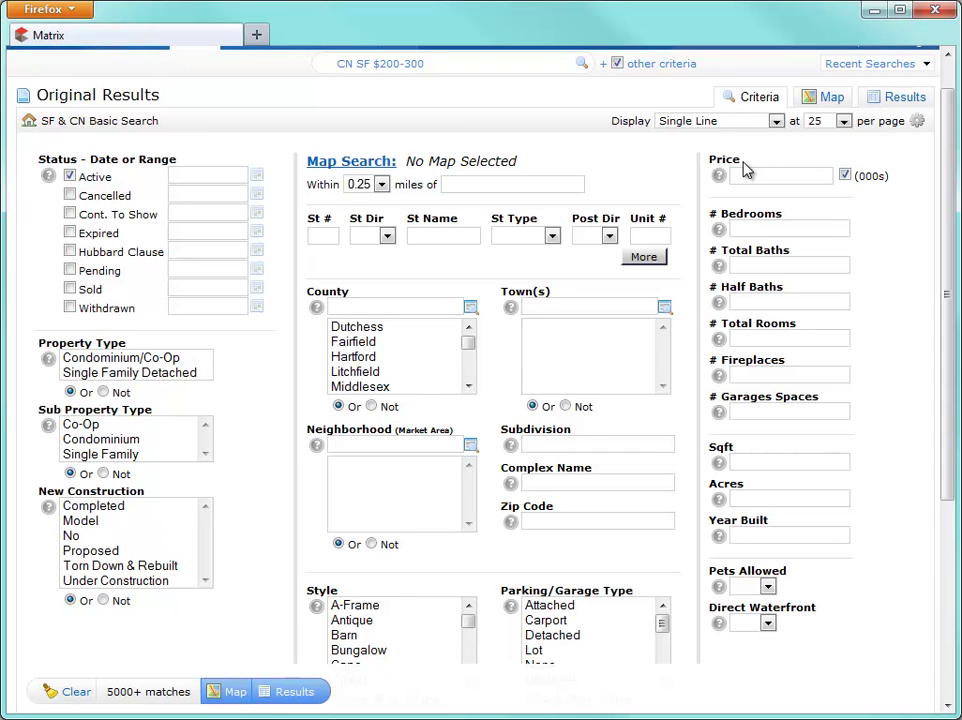
- Select both property types, then enter price 2000-3500, 2+ bedrooms and 3+ total baths
left_click(196, 377, "shift")
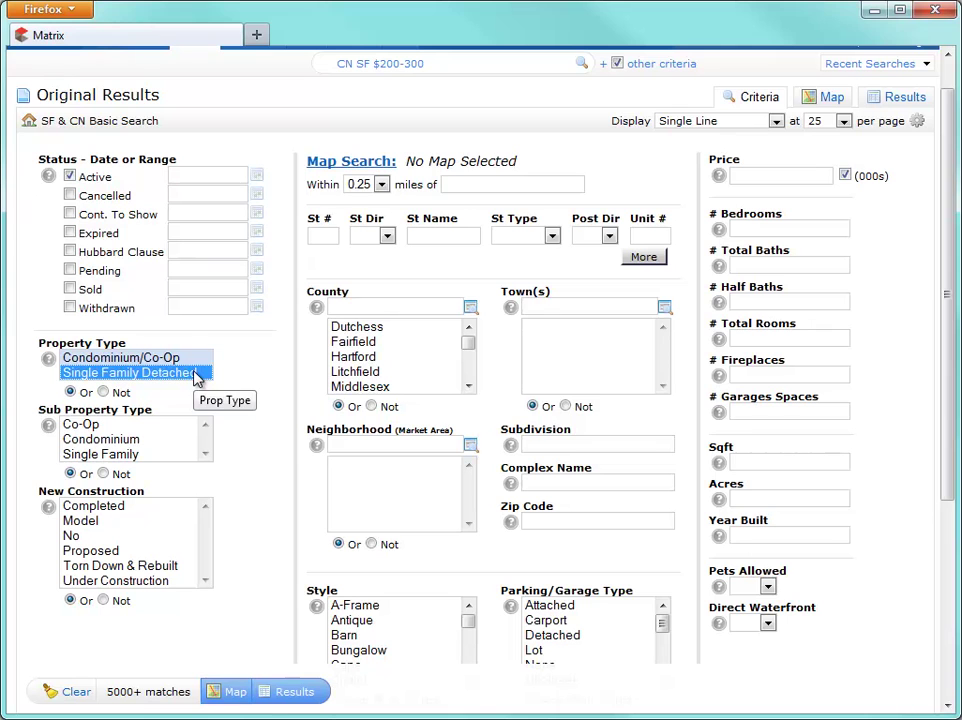
left_click(760, 180)
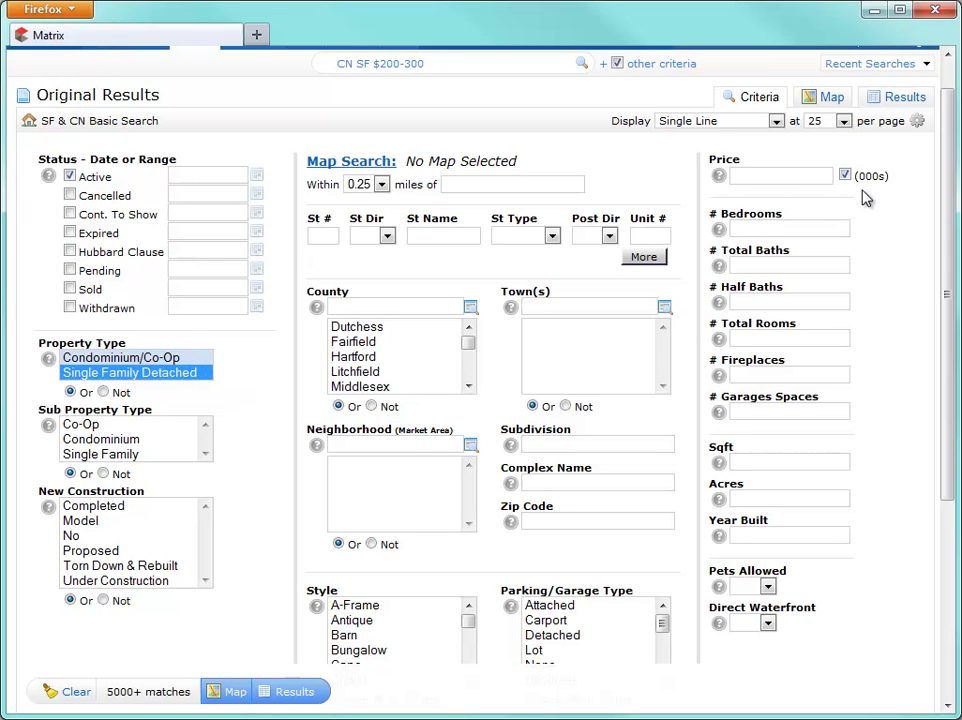
type("2000-")
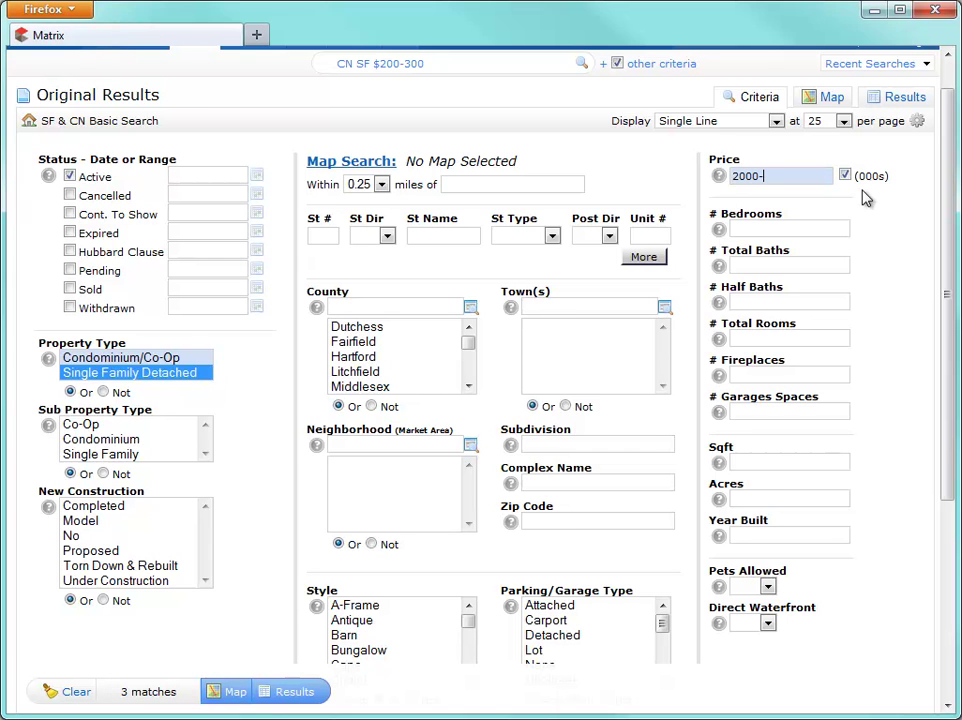
type("3500")
left_click(840, 234)
type("2+")
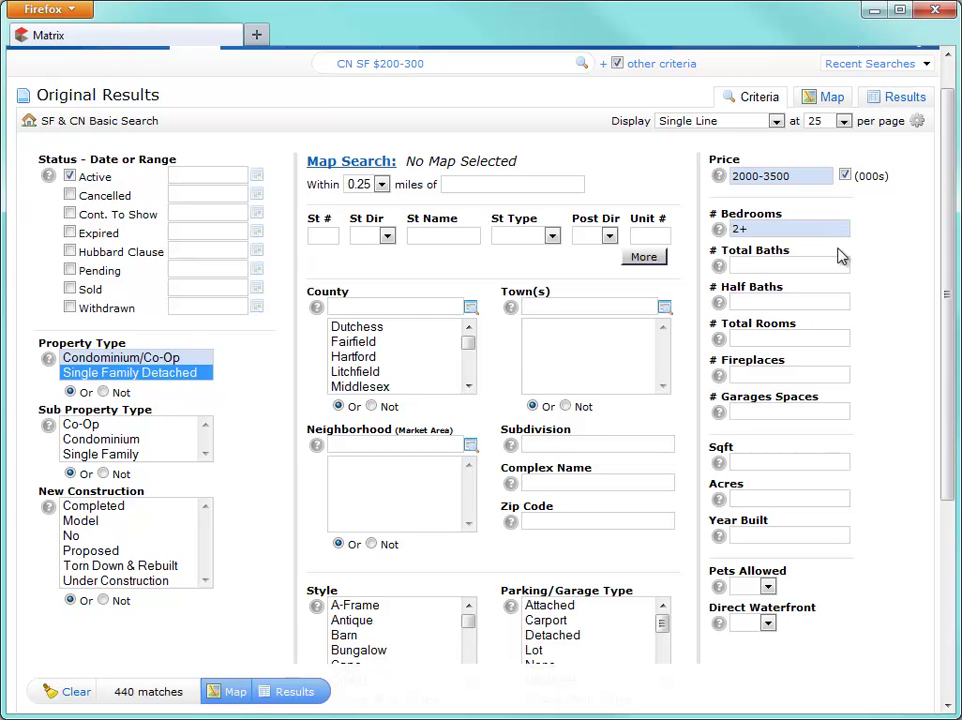
left_click(836, 263)
type("3+")
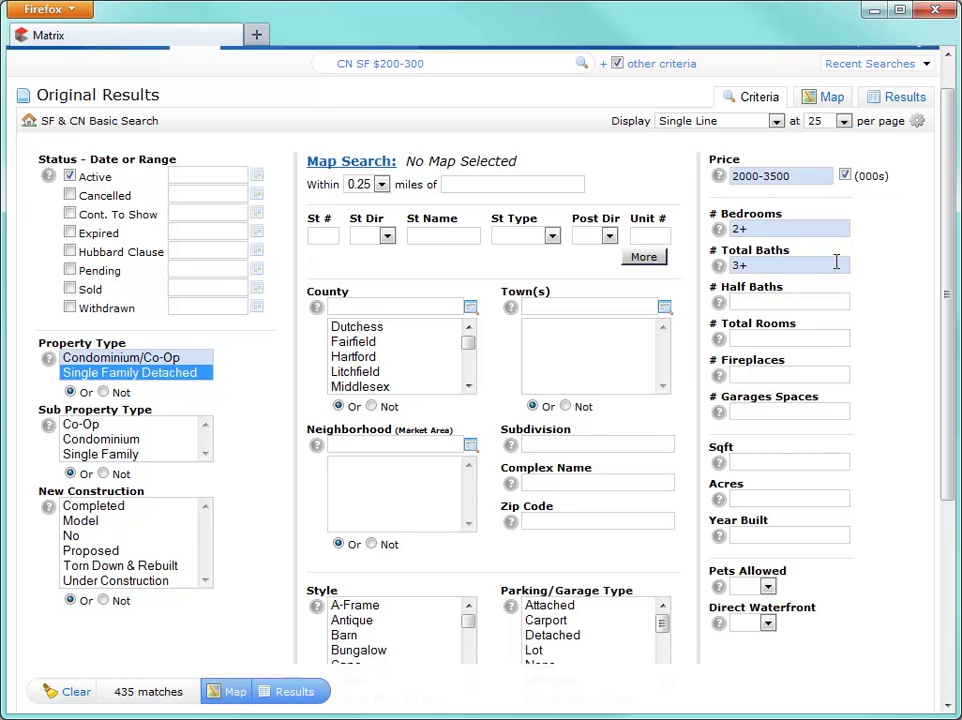
- Show the 435 results in Single Line display and save it at 25 per page as the starting default
left_click(892, 104)
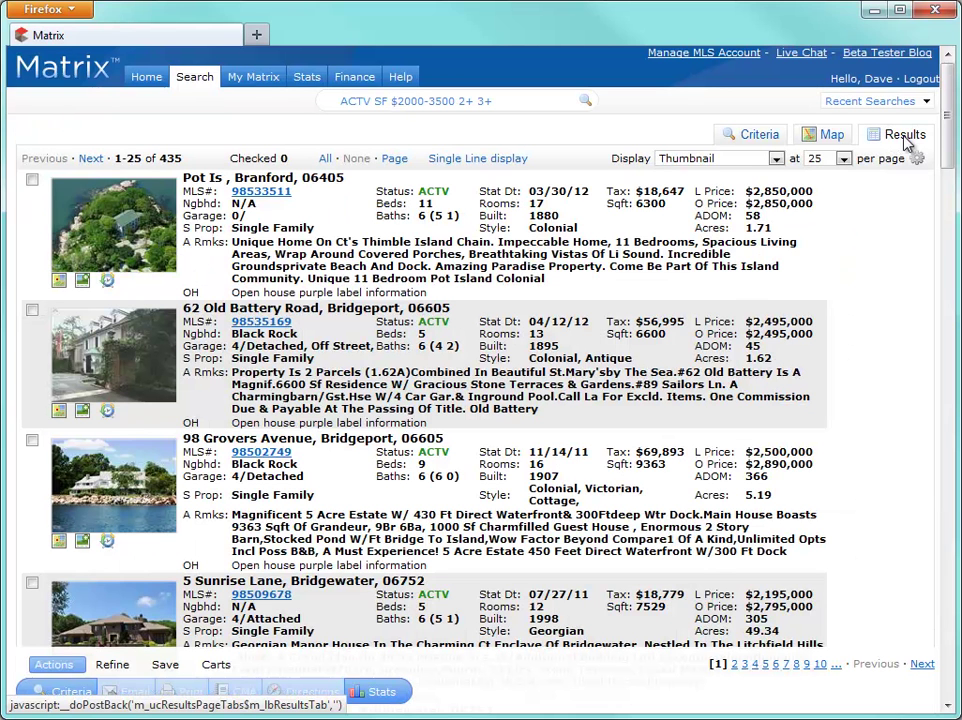
left_click(776, 159)
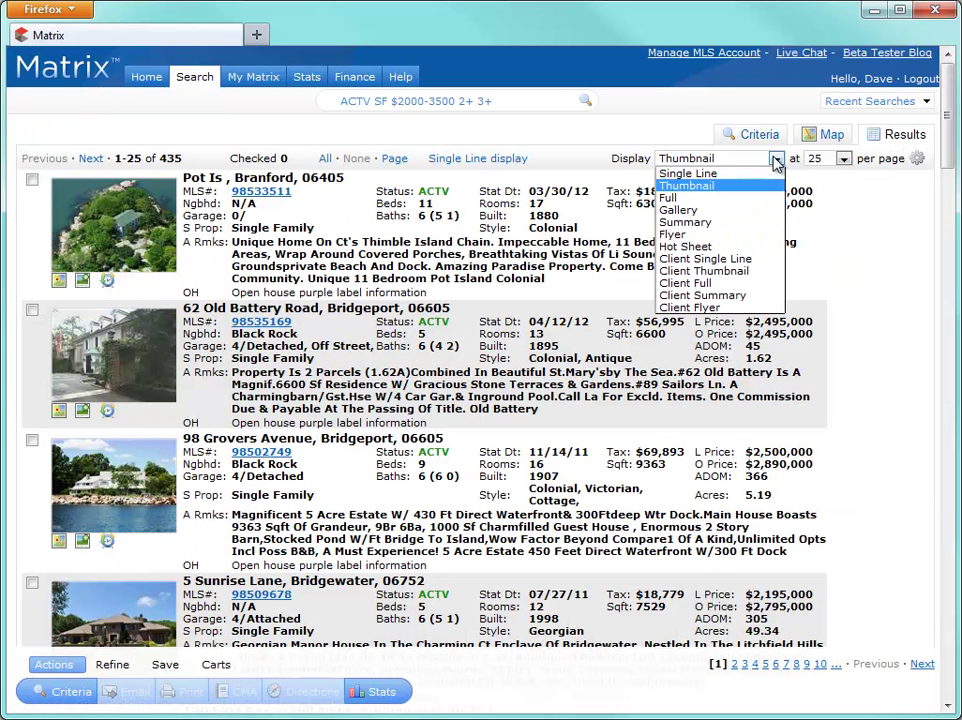
left_click(767, 174)
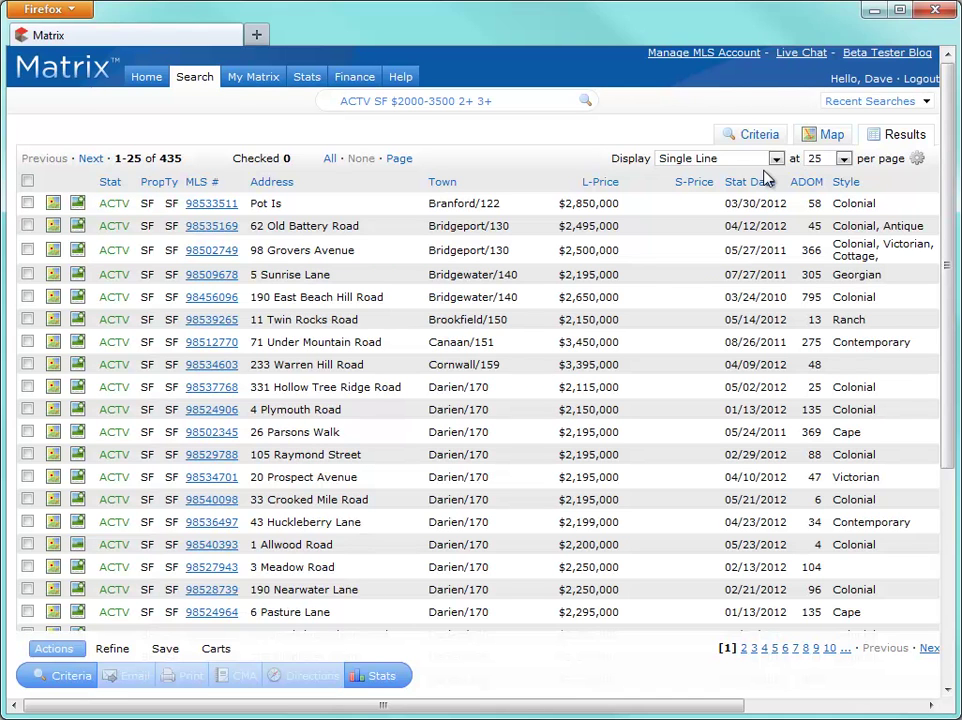
left_click(917, 158)
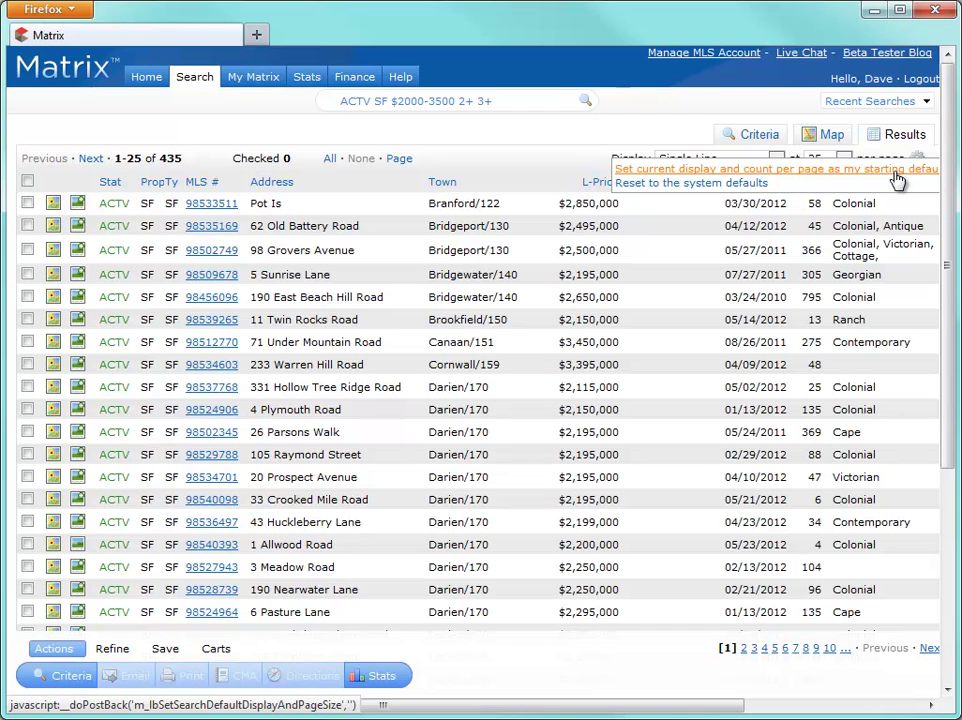
left_click(897, 178)
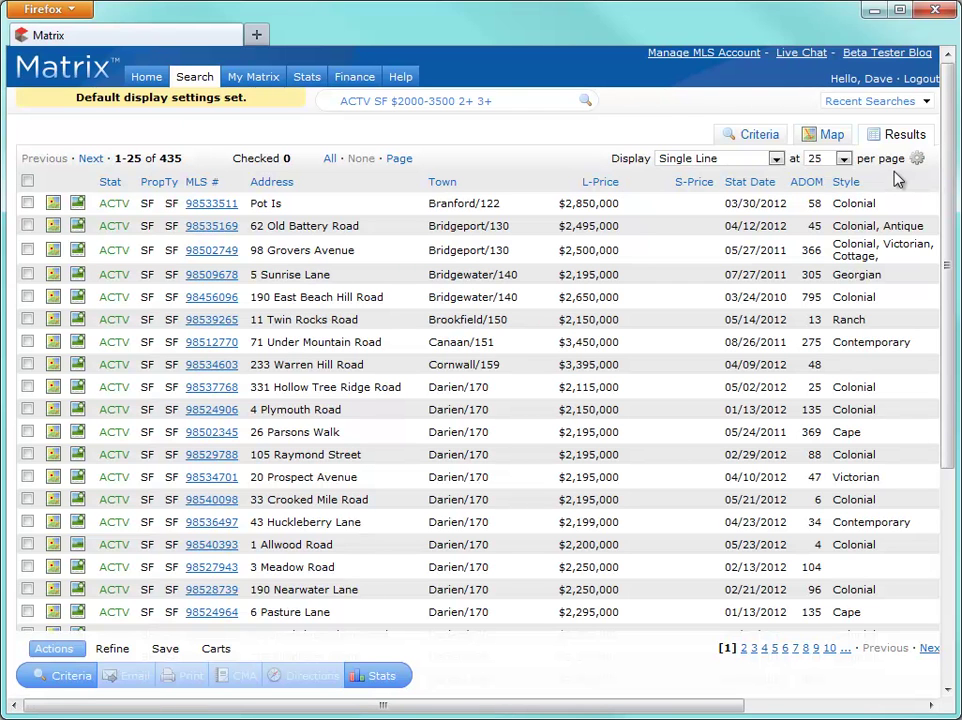
left_click(222, 350)
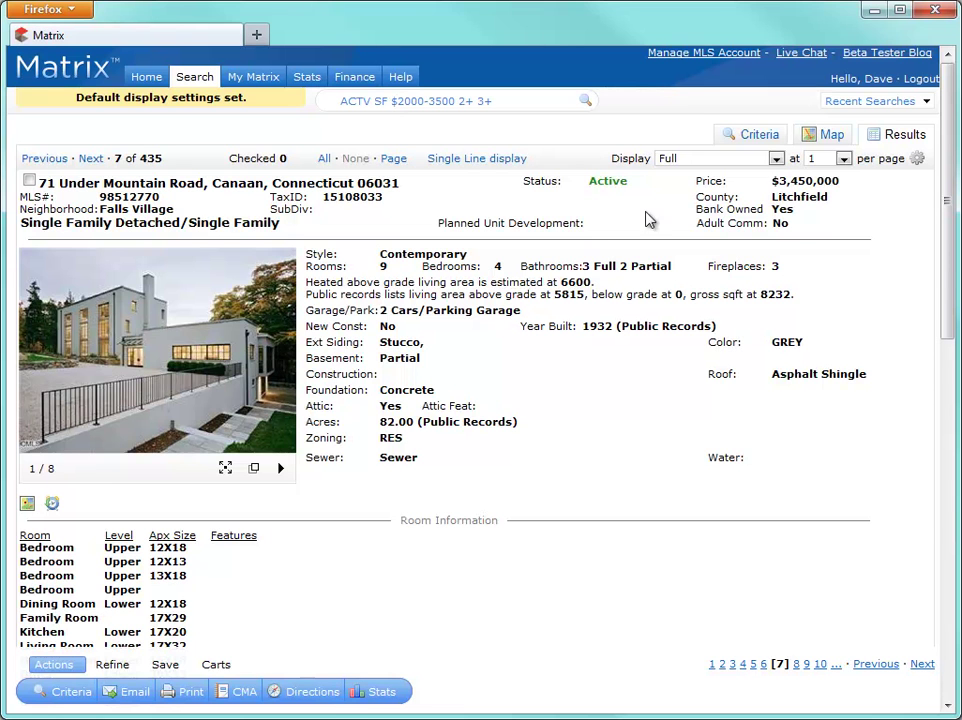
left_click(826, 136)
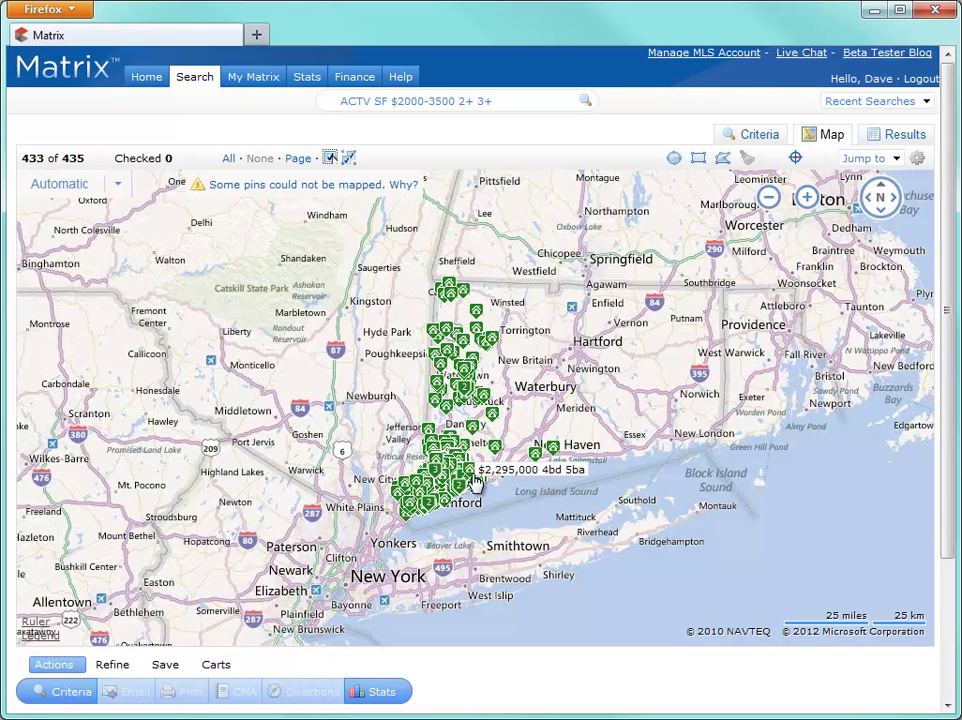
- Zoom into Darien and draw a roughly 1.25-mile circle around Tokeneke and Rowayton
scroll(445, 500, "up", 1)
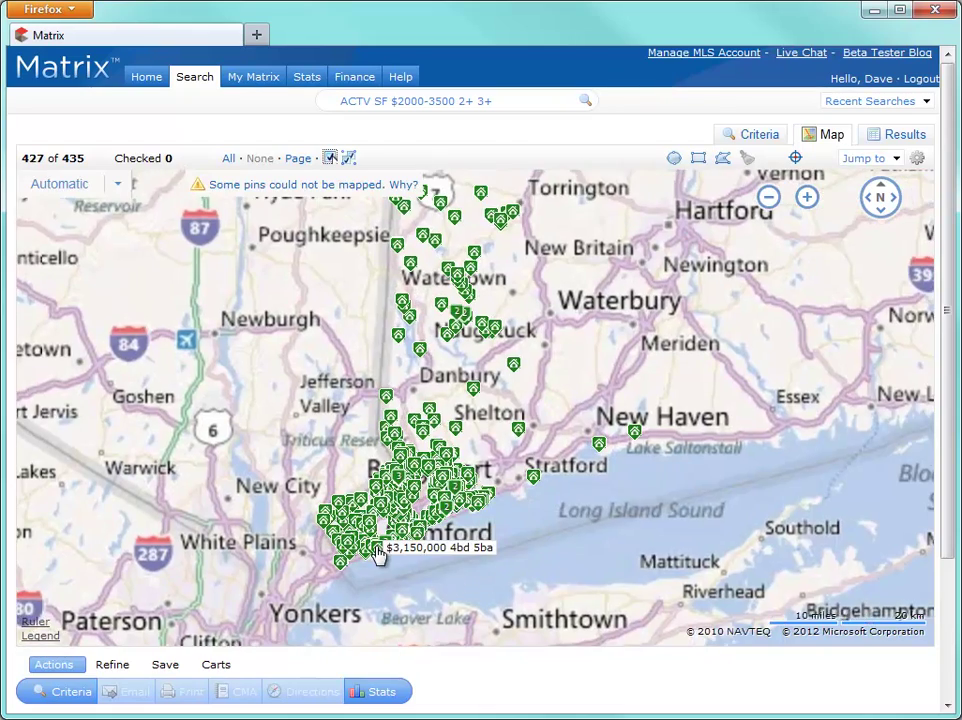
scroll(378, 554, "up", 1)
scroll(378, 554, "up", 4)
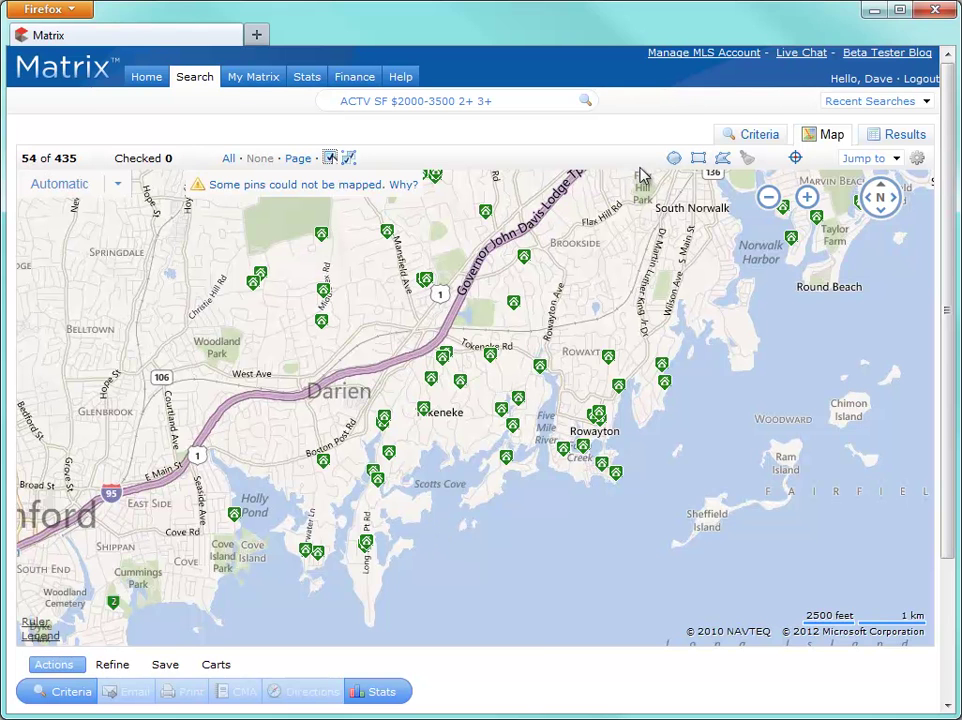
left_click(673, 160)
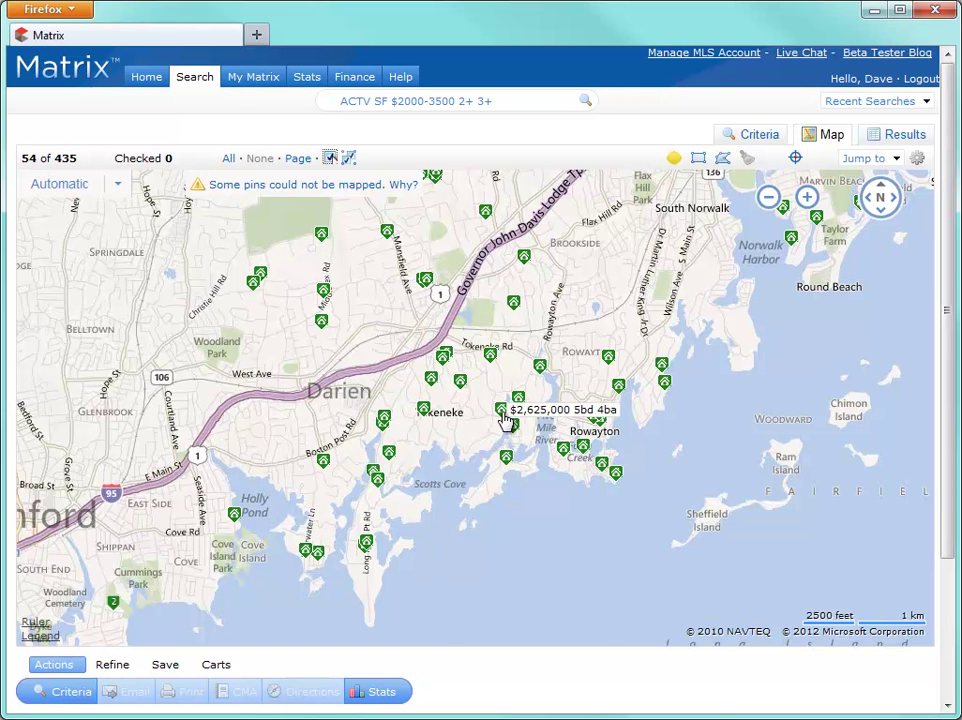
left_click_drag(502, 410, 613, 491)
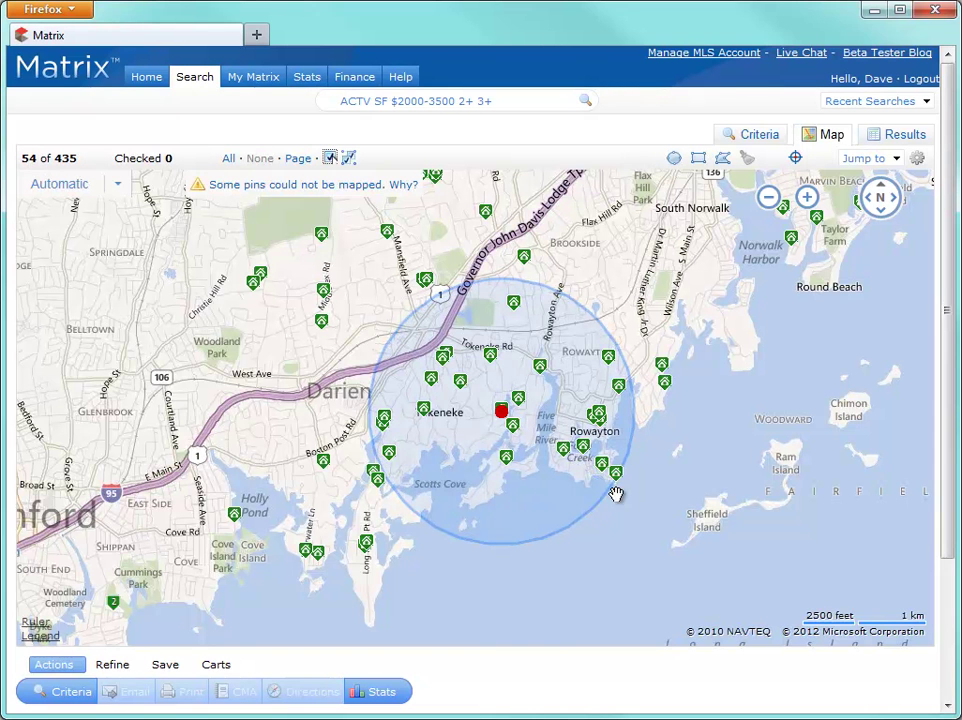
- Add a rectangle search area around Long Neck Pt Rd and an excluded polygon near Tokeneke Rd
left_click(698, 163)
left_click_drag(253, 447, 400, 632)
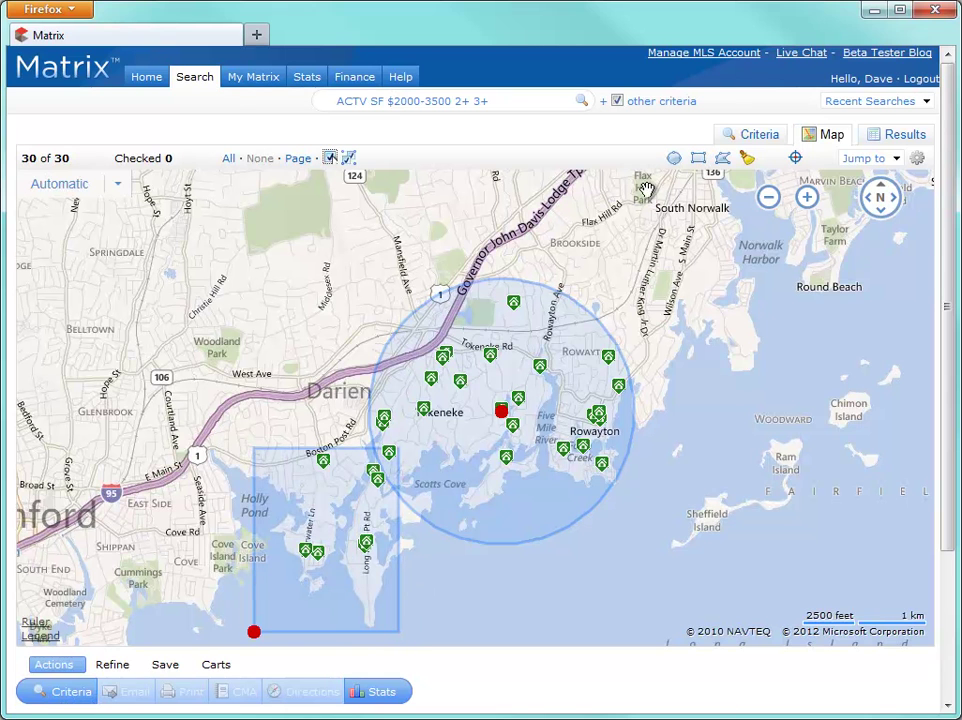
left_click(722, 161)
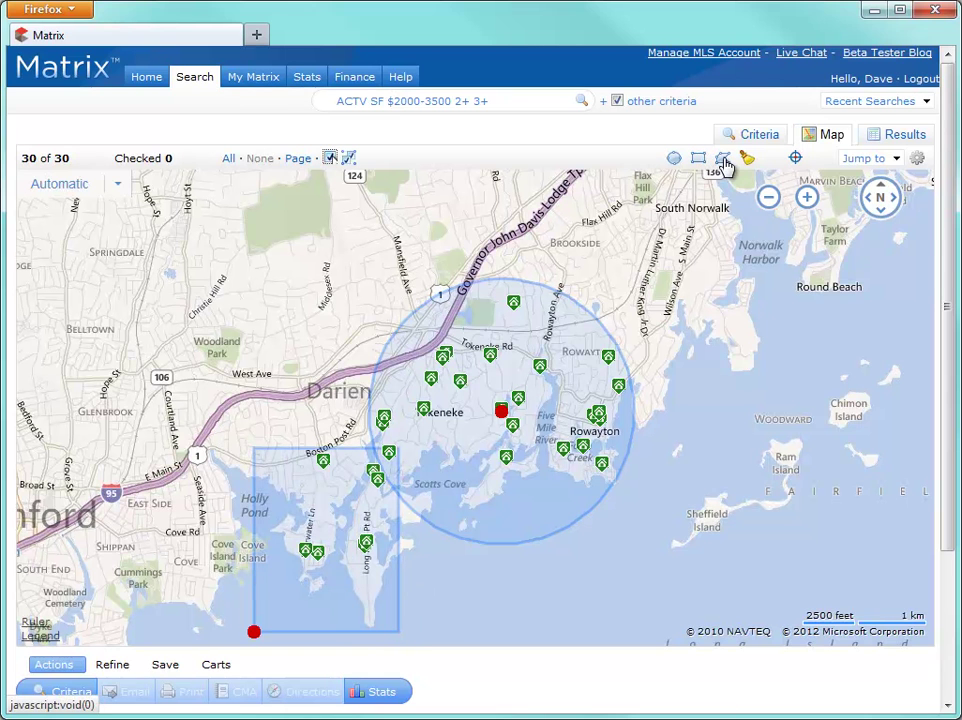
left_click(404, 381)
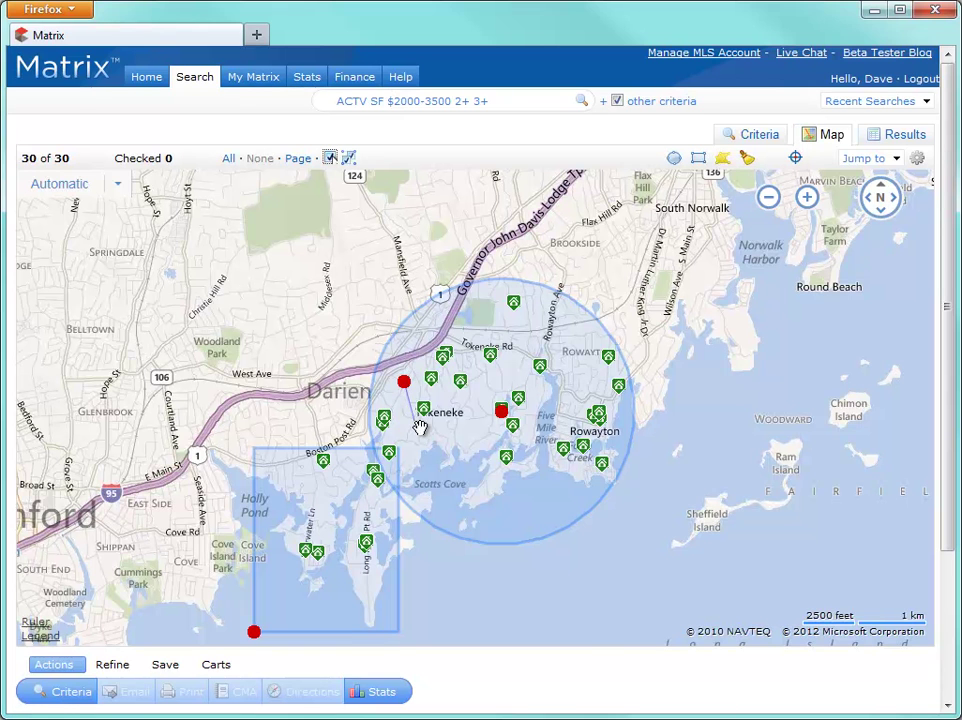
left_click(500, 396)
left_click(541, 362)
left_click(535, 291)
left_click(465, 293)
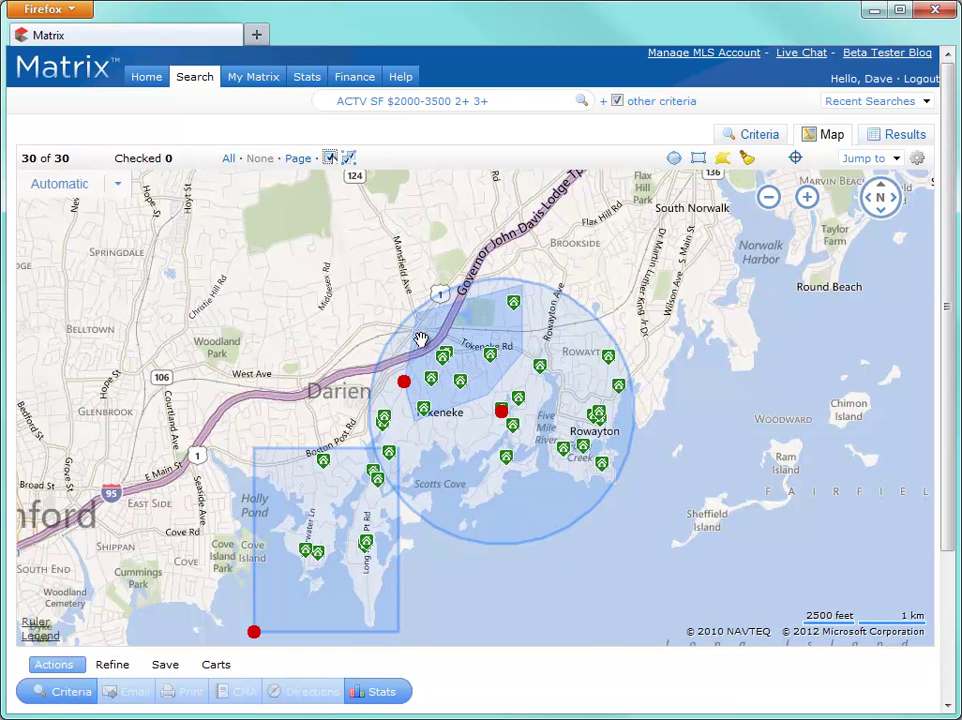
left_click(404, 381)
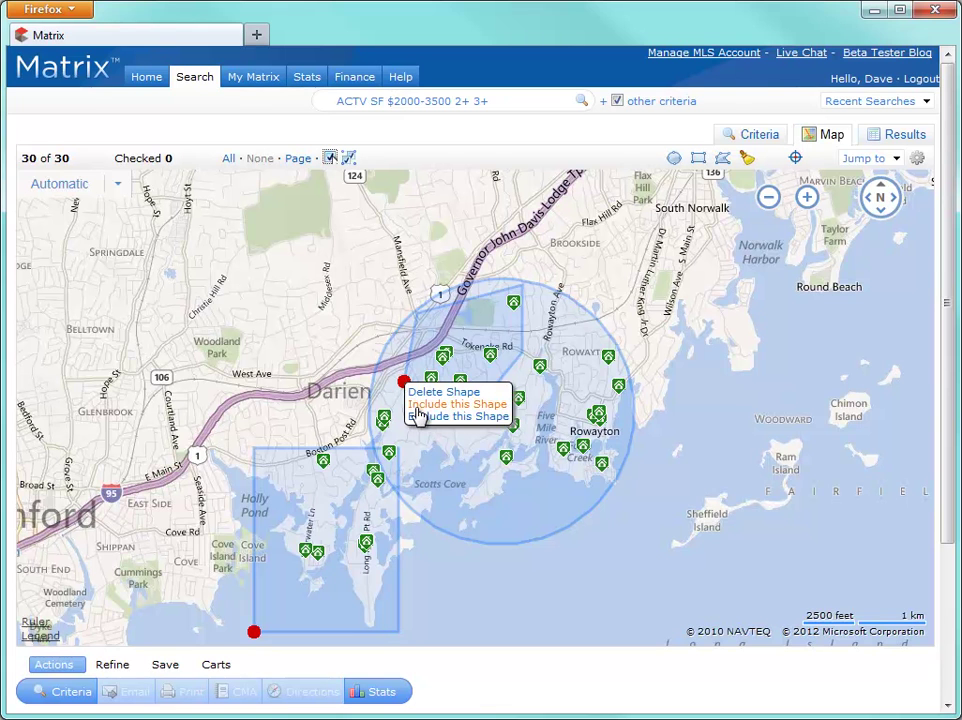
left_click(423, 418)
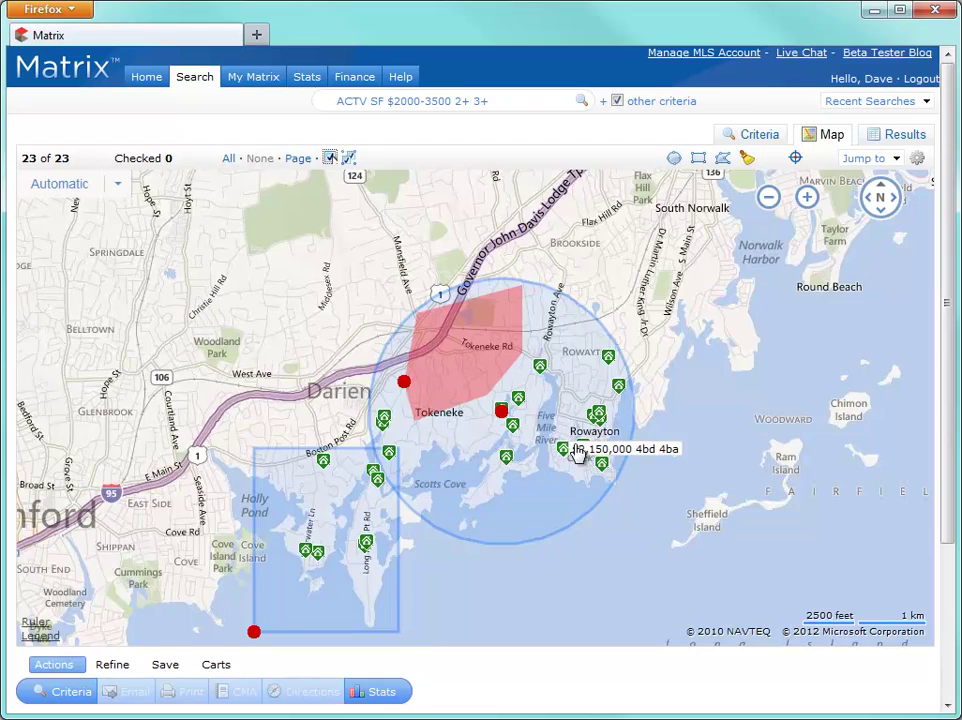
- Zoom into the bird's-eye aerial view and pan to bring the house into view
scroll(575, 452, "up", 3)
scroll(597, 475, "up", 3)
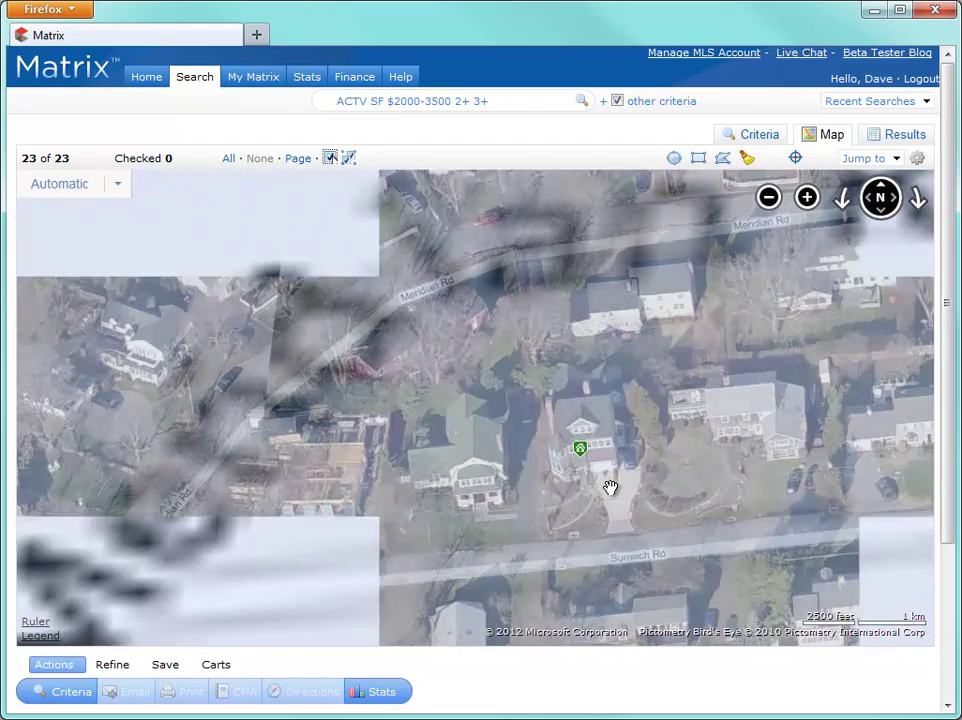
left_click_drag(610, 490, 628, 317)
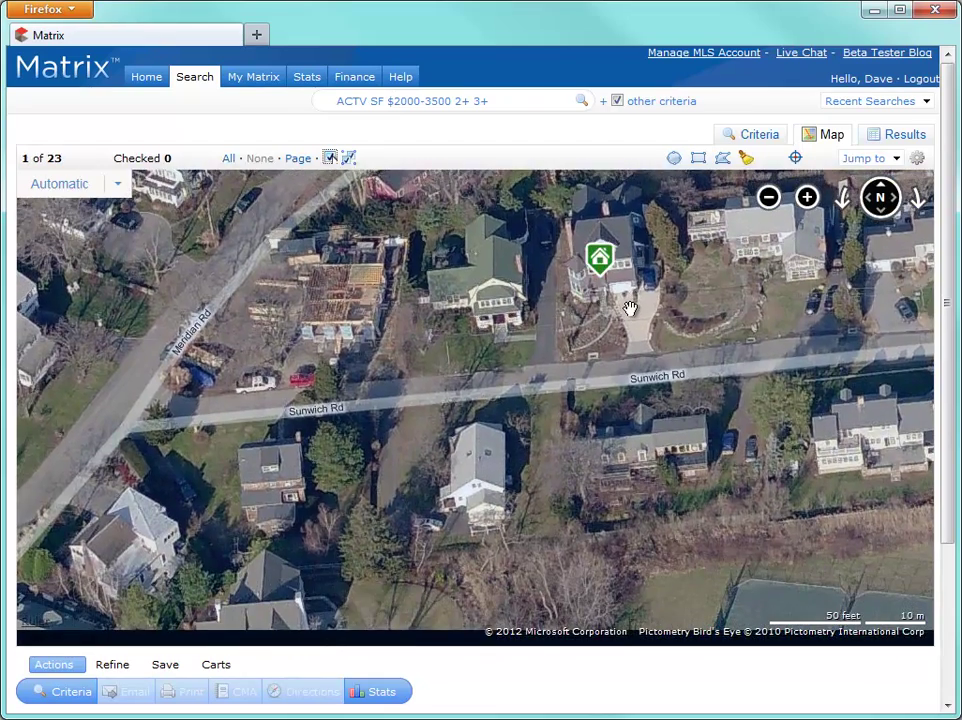
- Measure about 0.15 mile from the house toward Rowayton Ave with the ruler, then delete it
left_click_drag(107, 454, 363, 594)
scroll(736, 337, "down", 1)
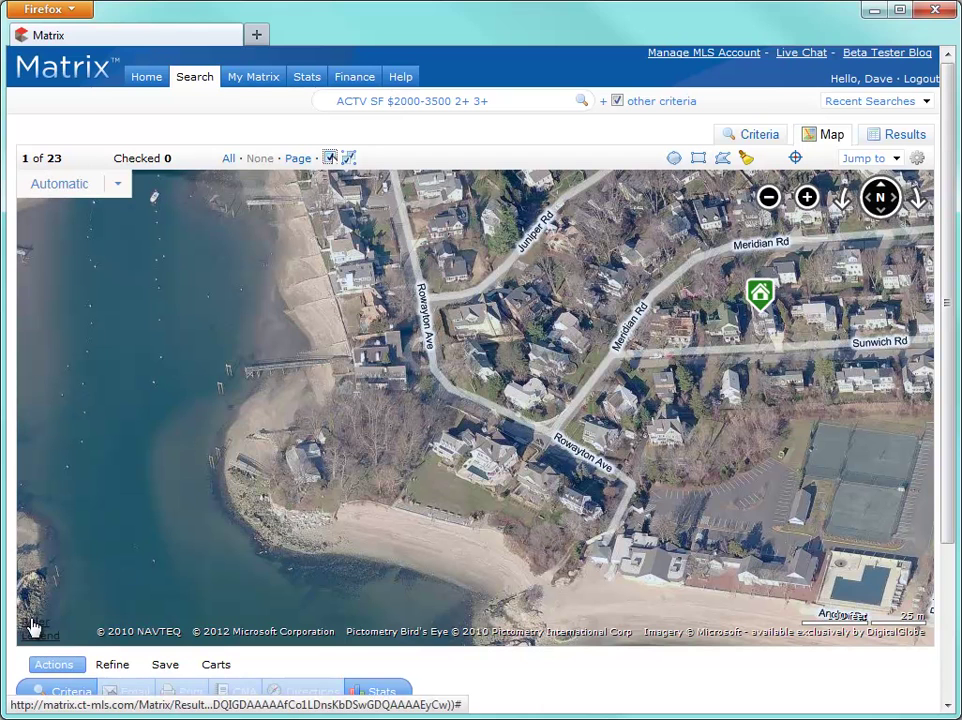
mouse_move(760, 293)
left_mouse_down()
mouse_move(468, 437)
mouse_move(425, 578)
left_mouse_up()
mouse_move(584, 436)
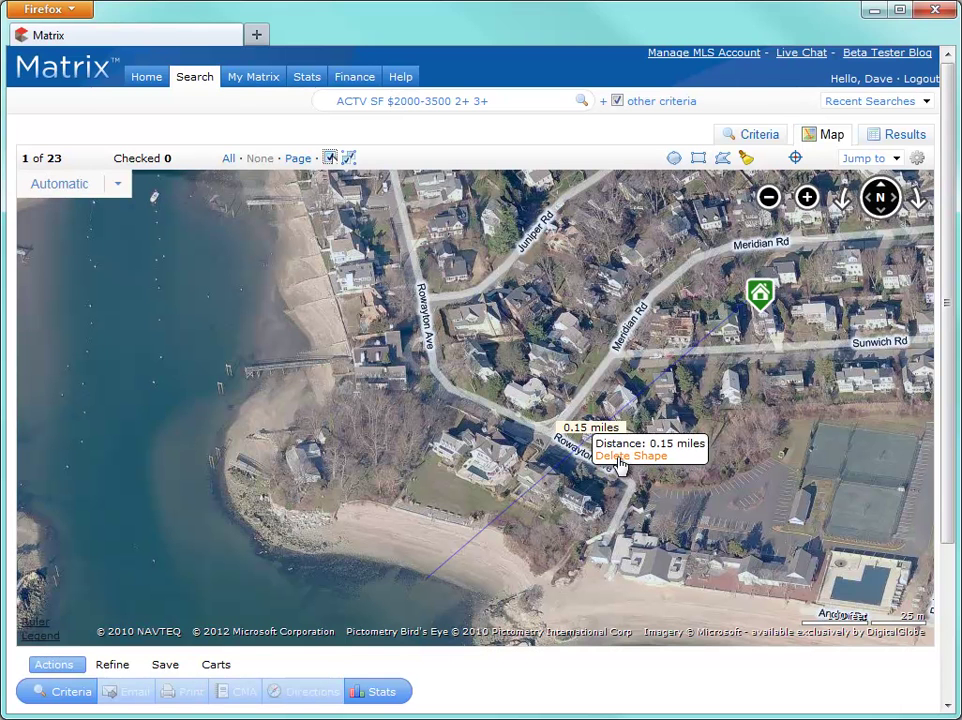
left_click(621, 457)
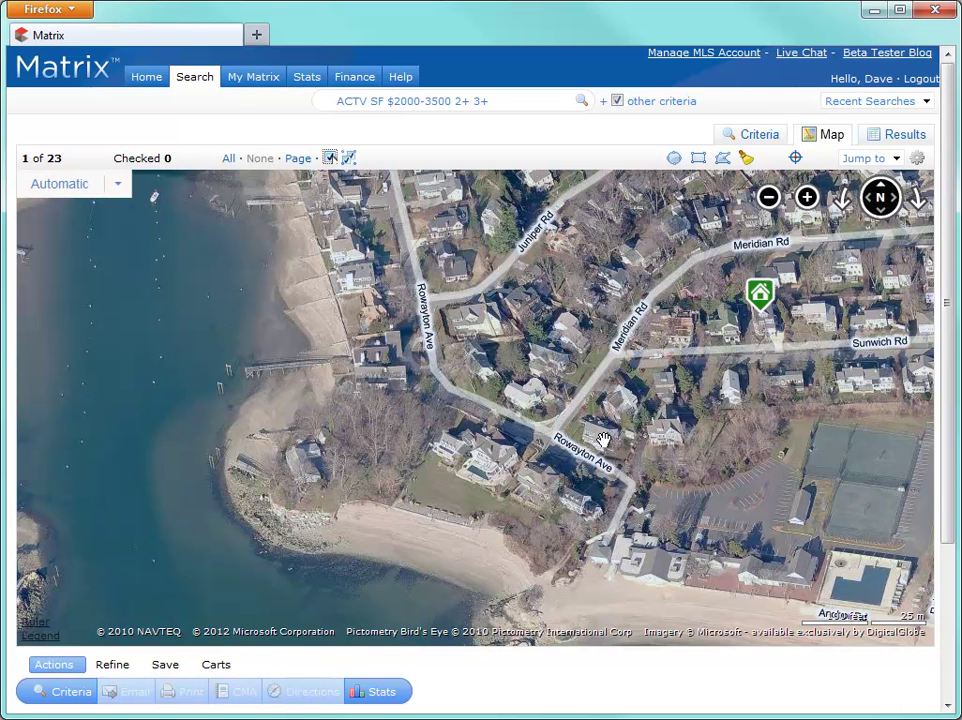
- Check the house near Meridian Rd and nearby listings on the map, then box-check all Rowayton listings
left_click(330, 157)
left_click(761, 296)
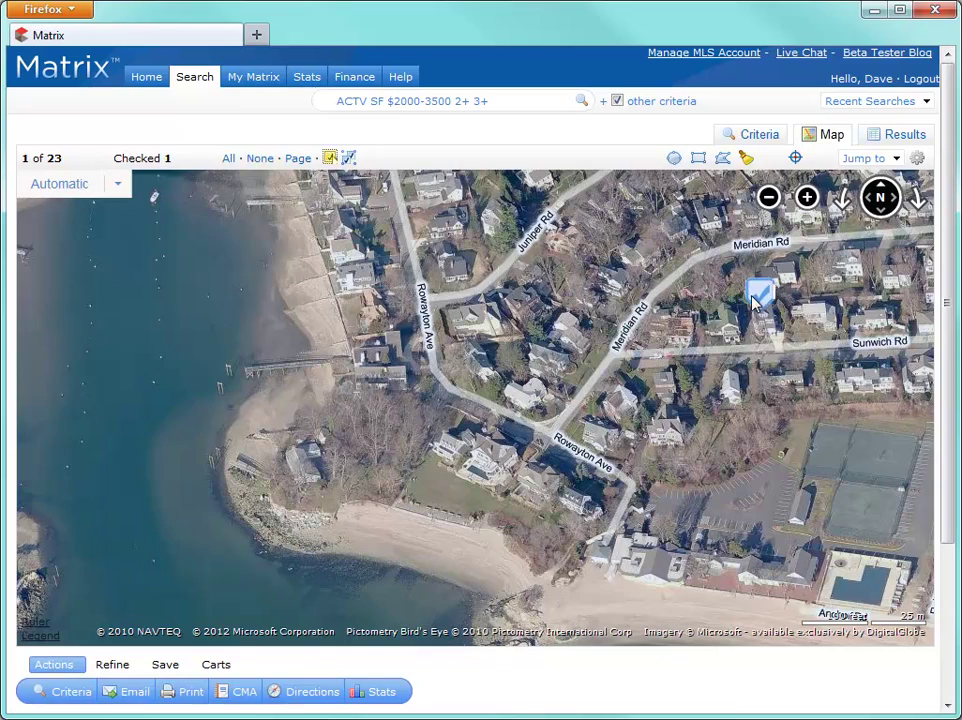
scroll(715, 318, "down", 2)
left_click(768, 198)
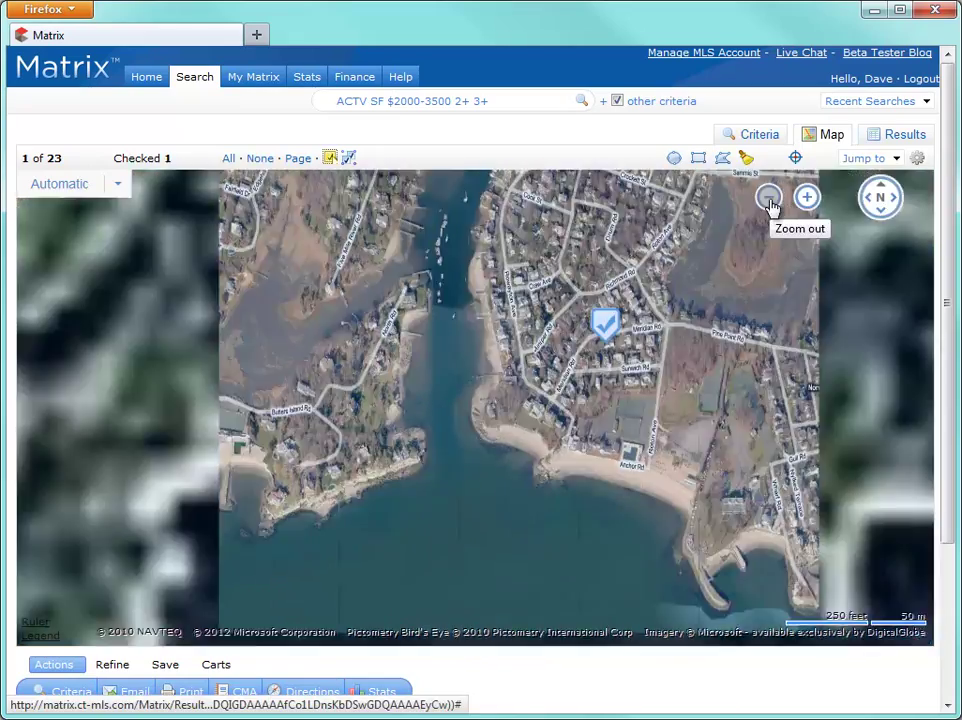
left_click(768, 198)
left_click(768, 198)
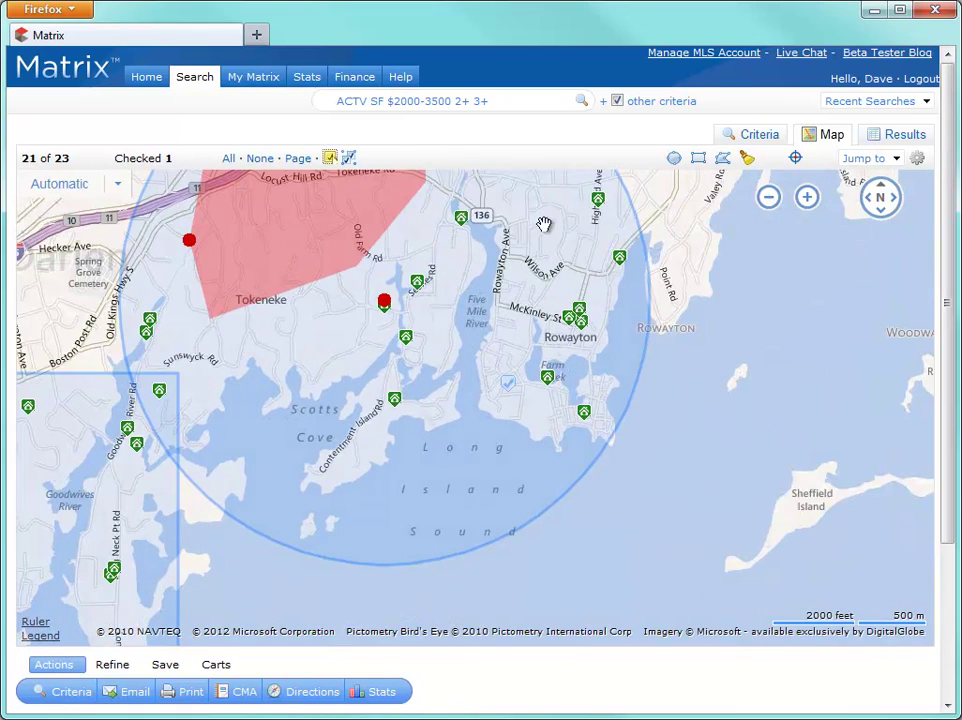
left_click(405, 338)
left_click(393, 401)
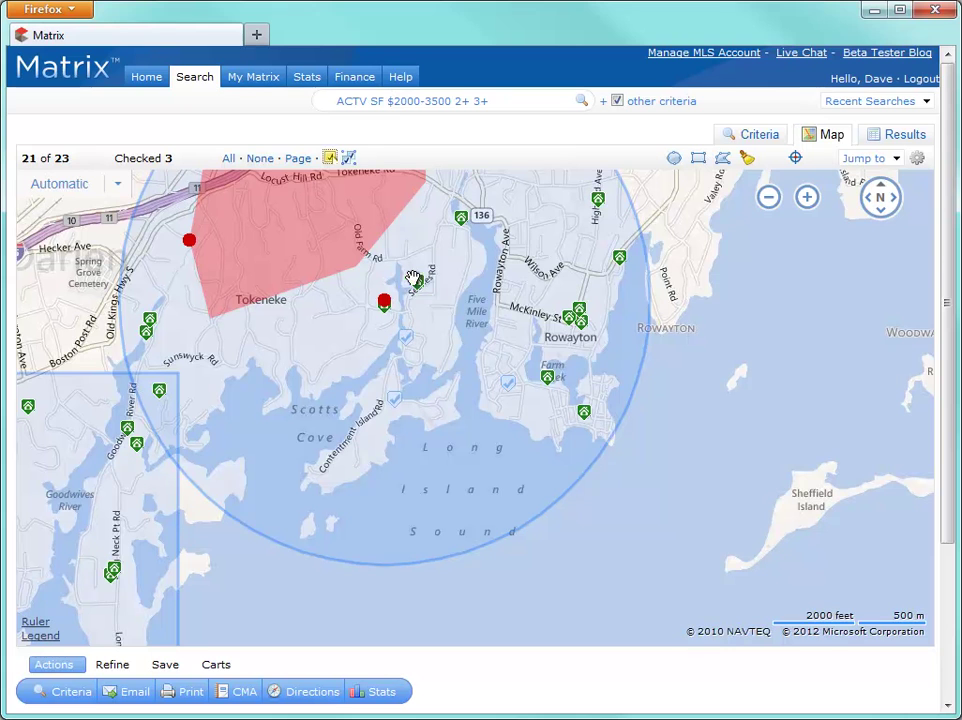
left_click(416, 284)
left_click(349, 158)
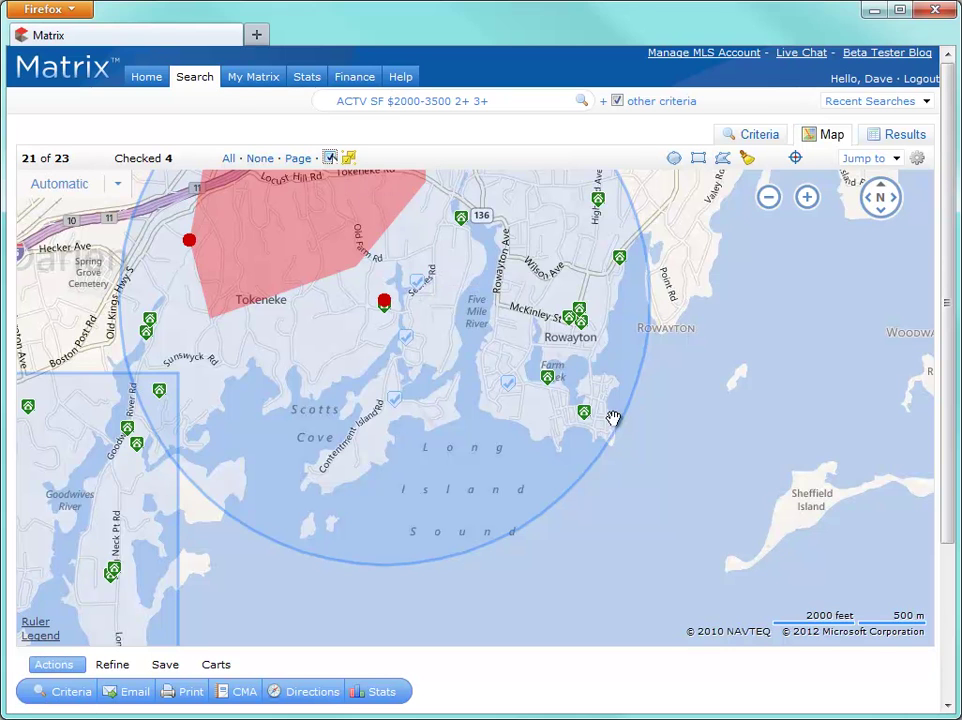
left_click_drag(636, 440, 550, 243)
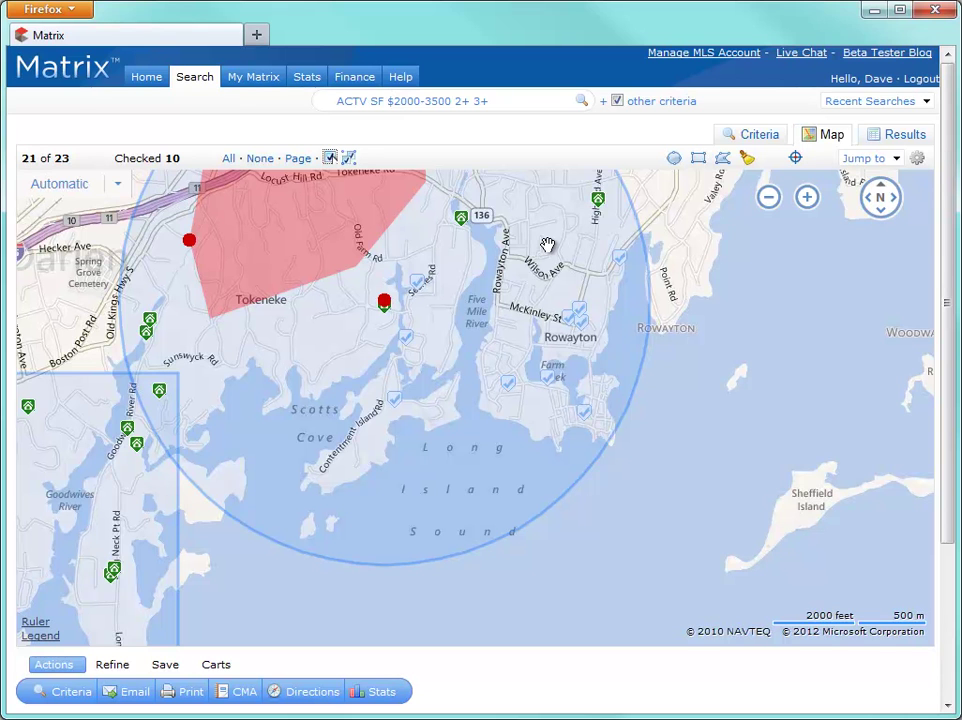
left_click(322, 696)
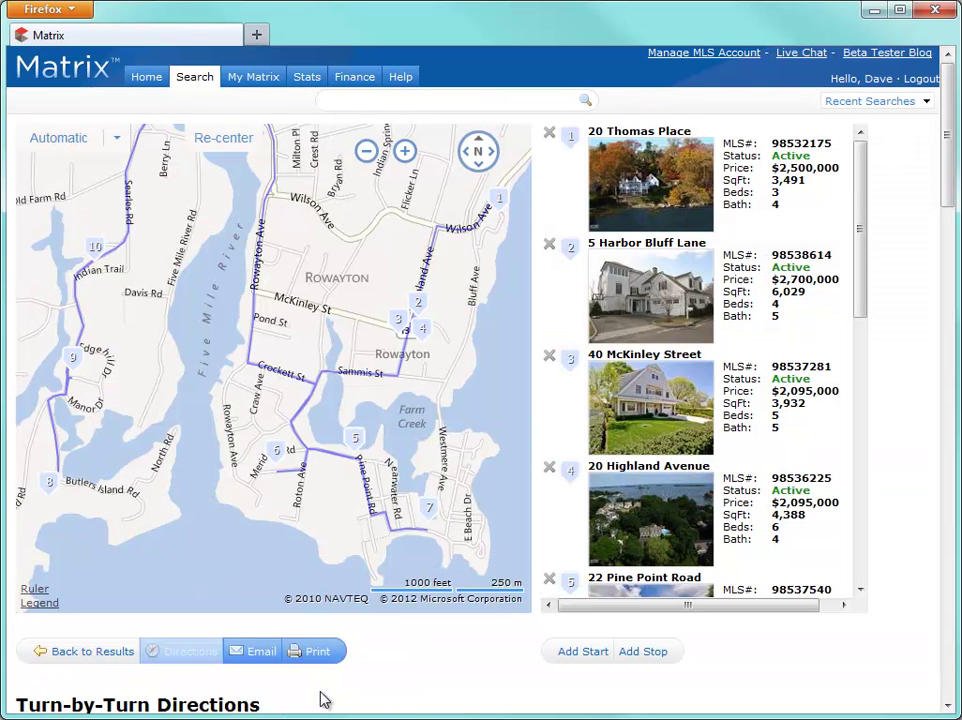
mouse_move(784, 406)
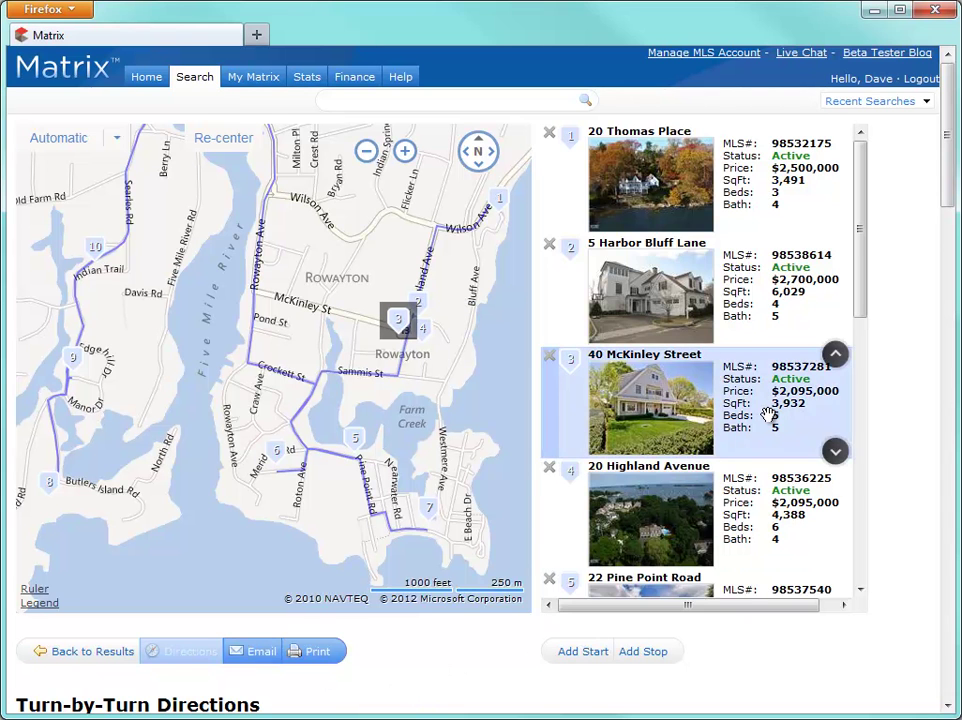
left_click_drag(770, 398, 790, 178)
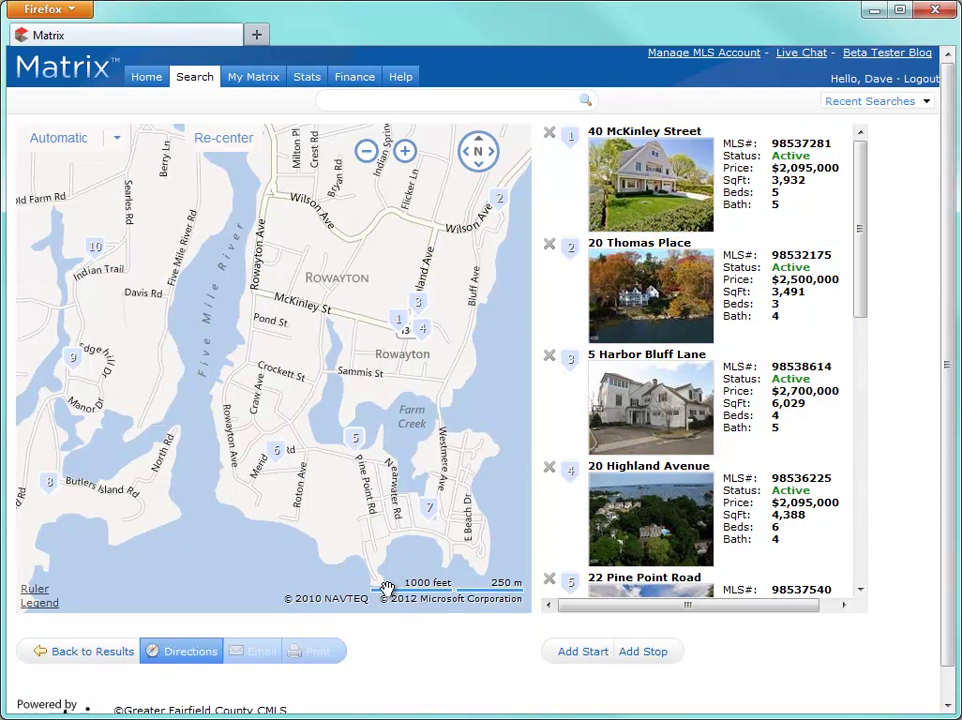
left_click(213, 656)
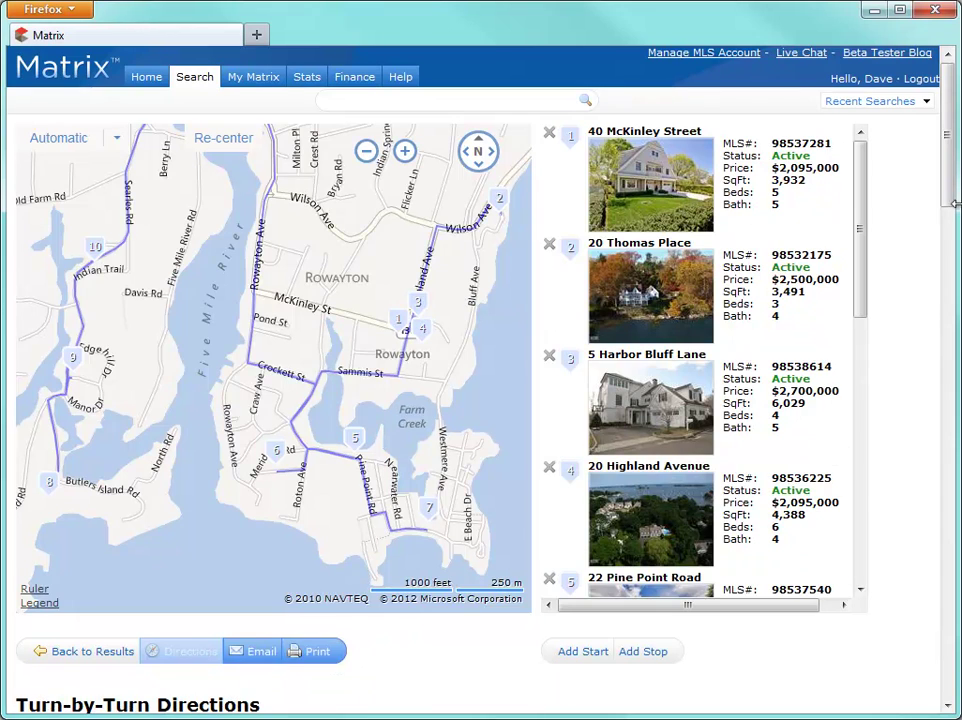
mouse_move(950, 195)
left_mouse_down()
mouse_move(952, 482)
mouse_move(958, 195)
left_mouse_up()
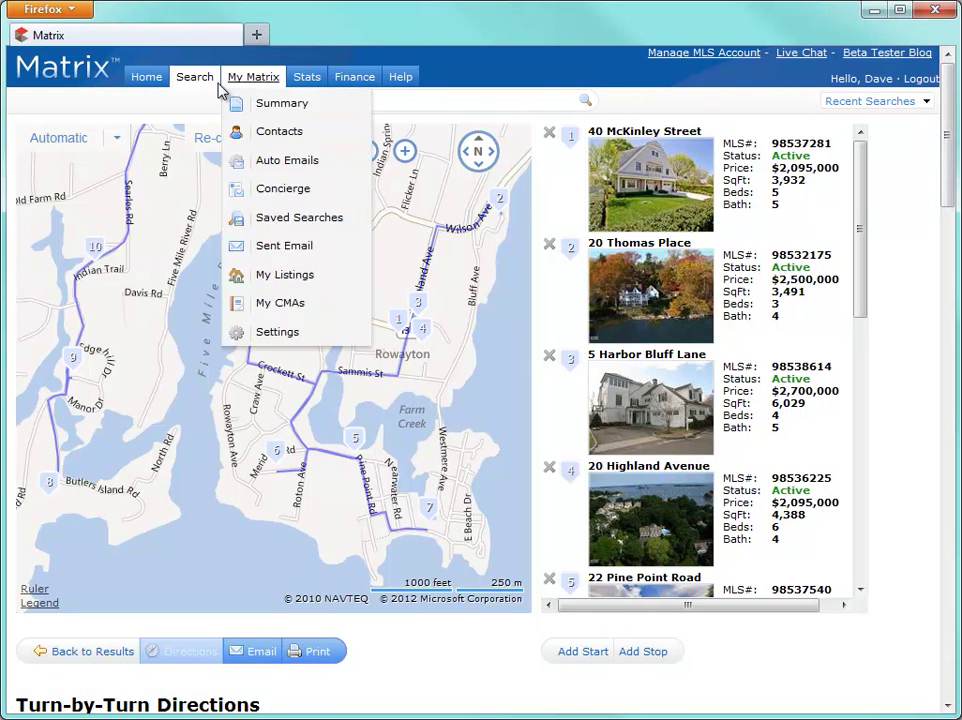
- Start a new single-family and condo basic search in map view
mouse_move(205, 88)
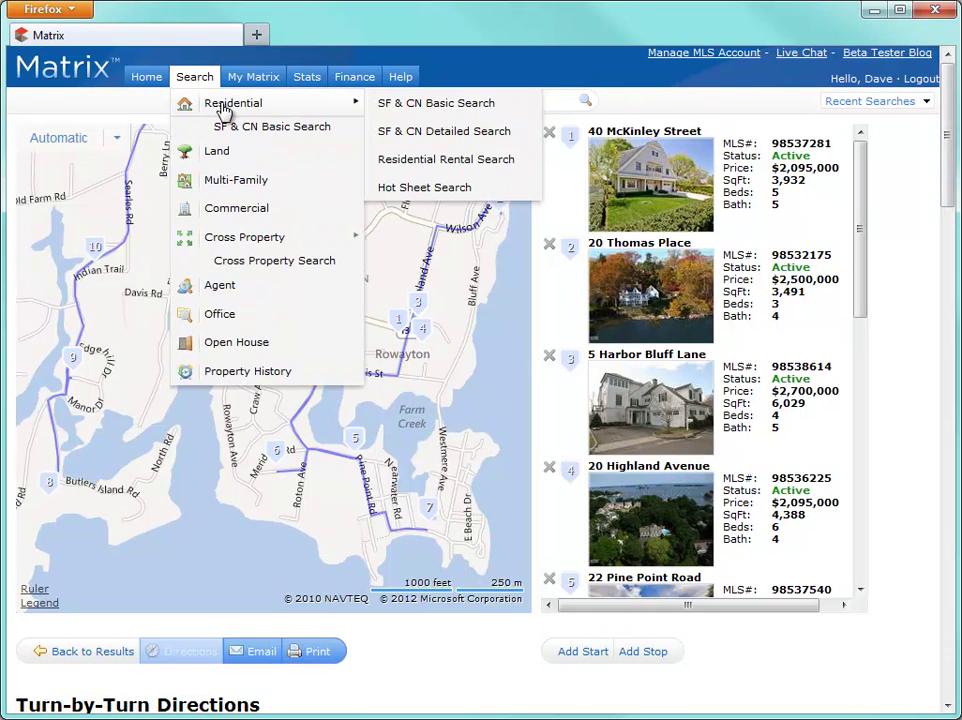
left_click(388, 102)
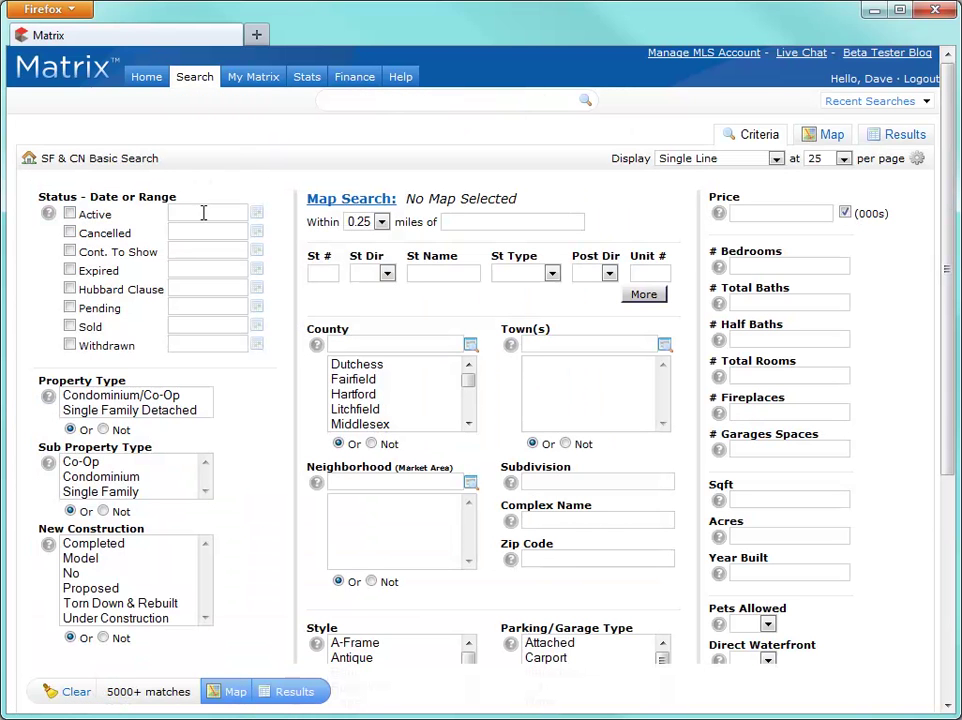
left_click(833, 136)
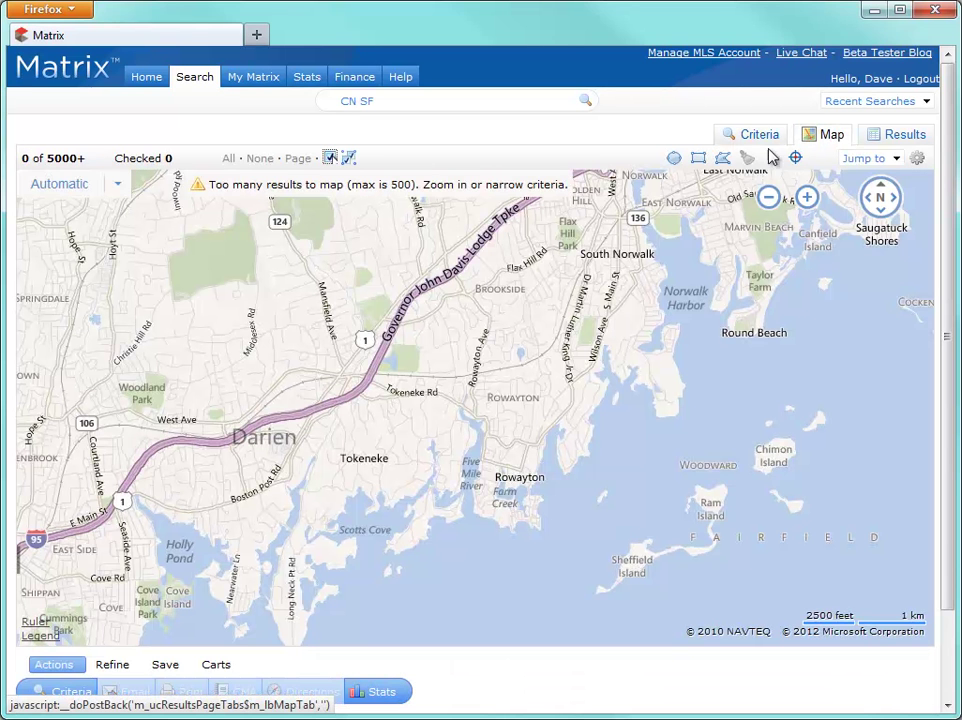
- Outline a polygon search area around Rowayton starting from Scotts Cove
left_click(731, 166)
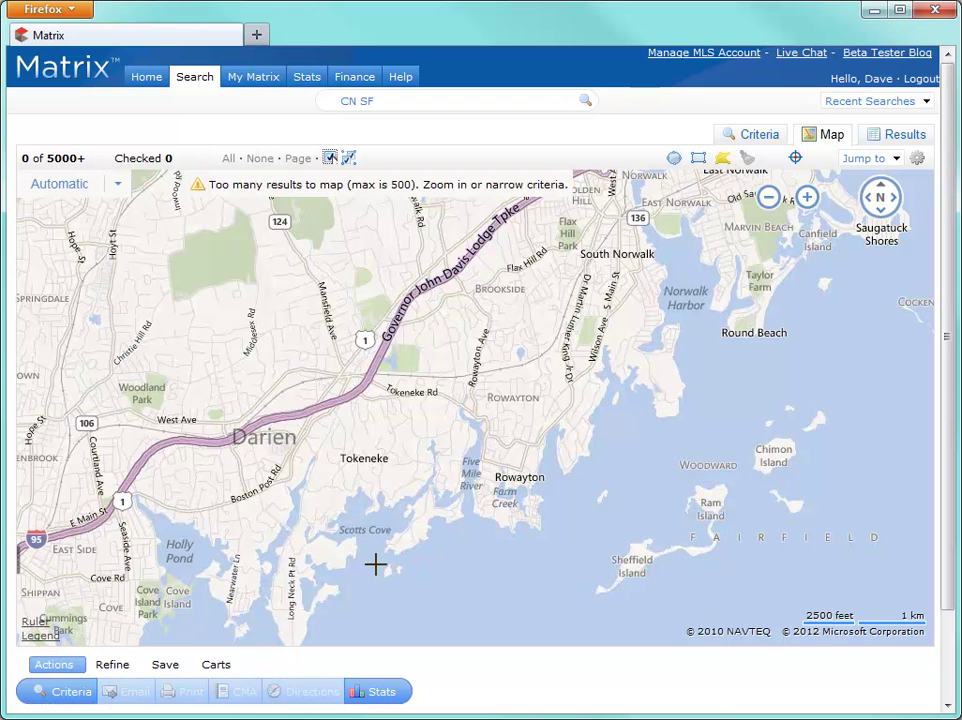
left_click(376, 564)
left_click(386, 392)
left_click(513, 340)
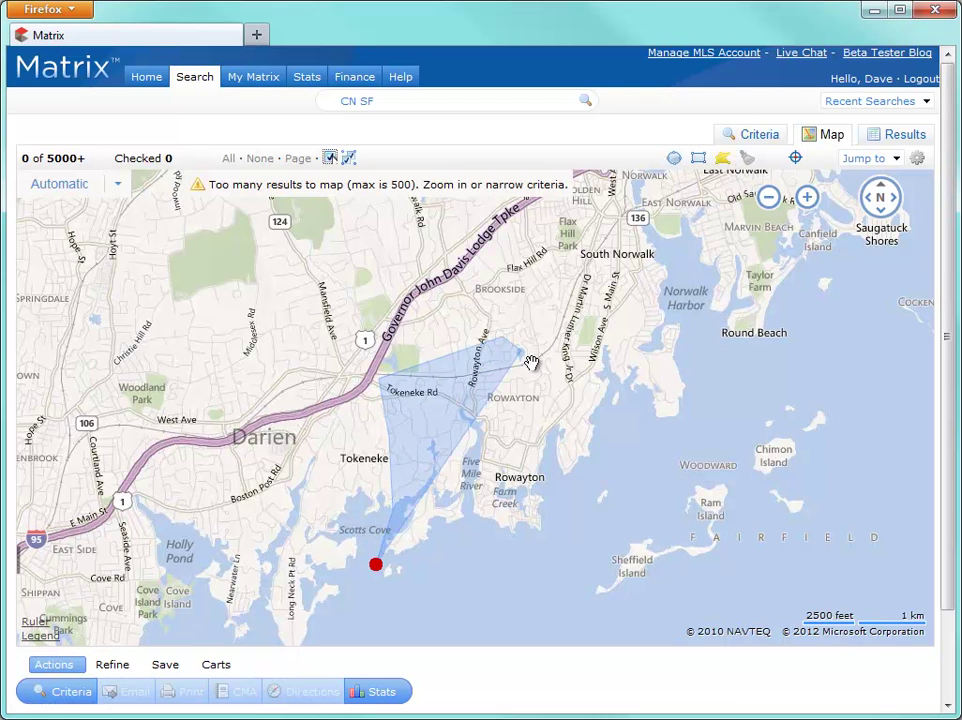
left_click(613, 372)
left_click(597, 478)
left_click(548, 503)
left_click(545, 542)
left_click(504, 547)
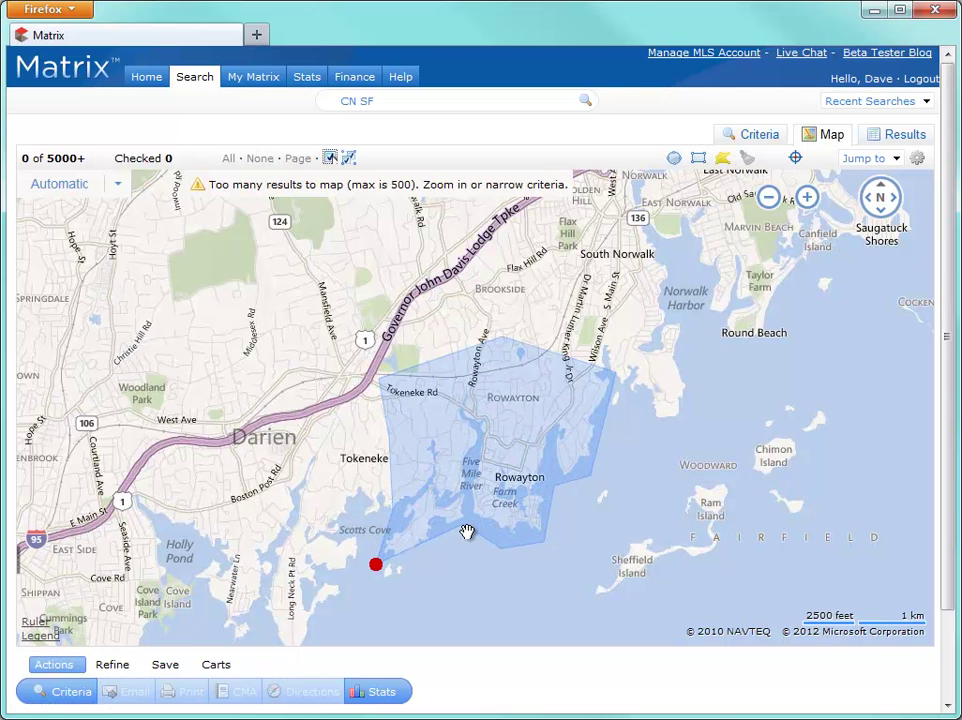
left_click(464, 522)
left_click(376, 564)
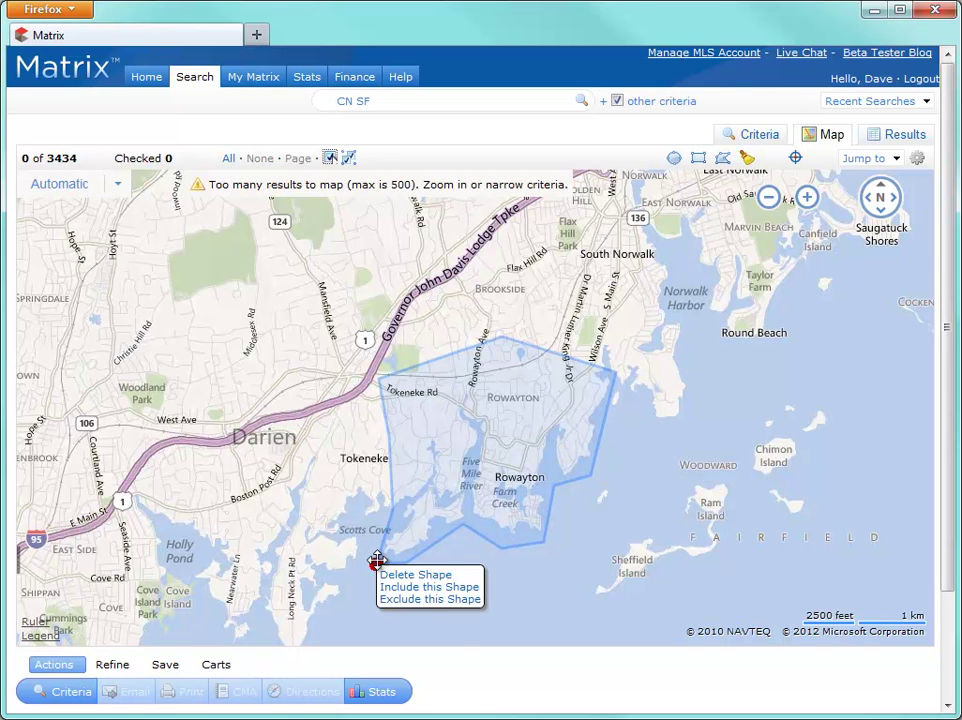
- Exclude a narrow second polygon along Tokeneke Rd, leaving 2787 results
left_click(722, 157)
left_click(565, 370)
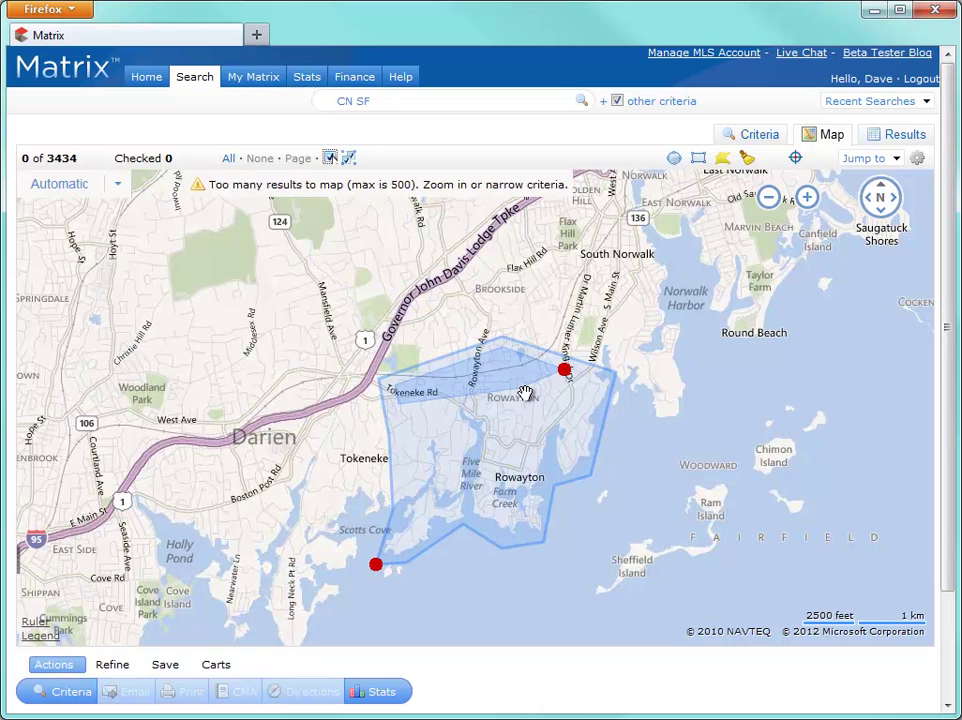
left_click(565, 370)
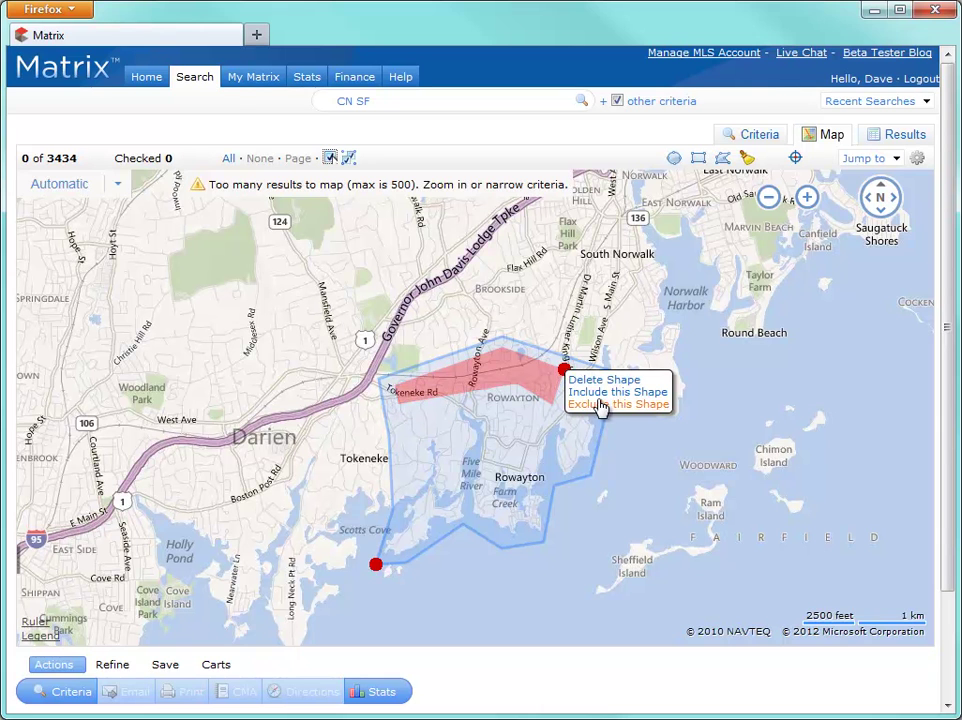
left_click(588, 413)
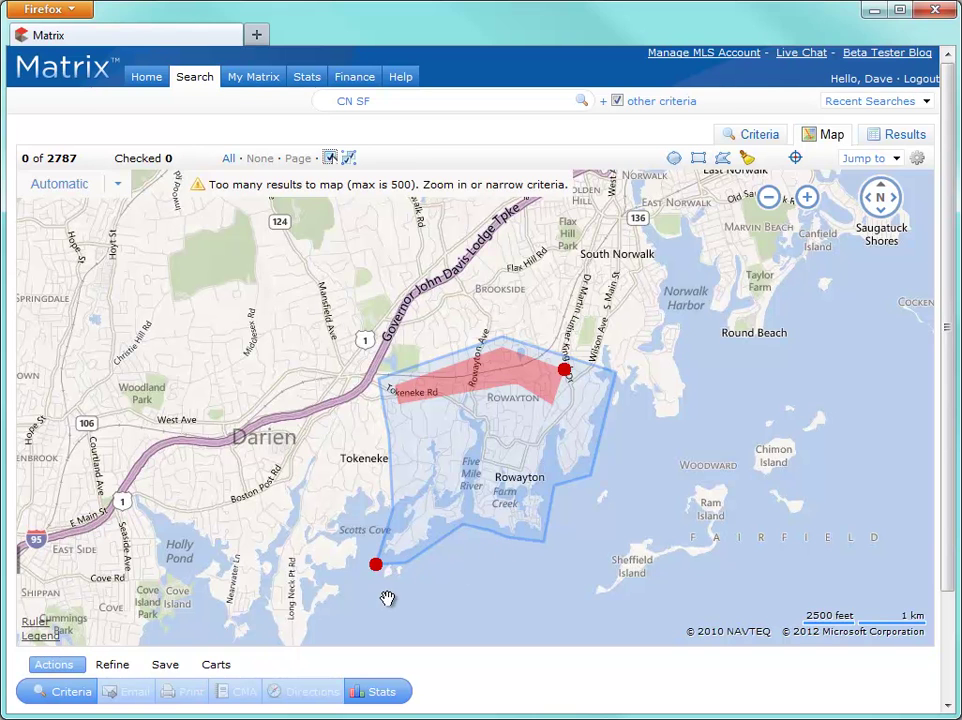
left_click(168, 670)
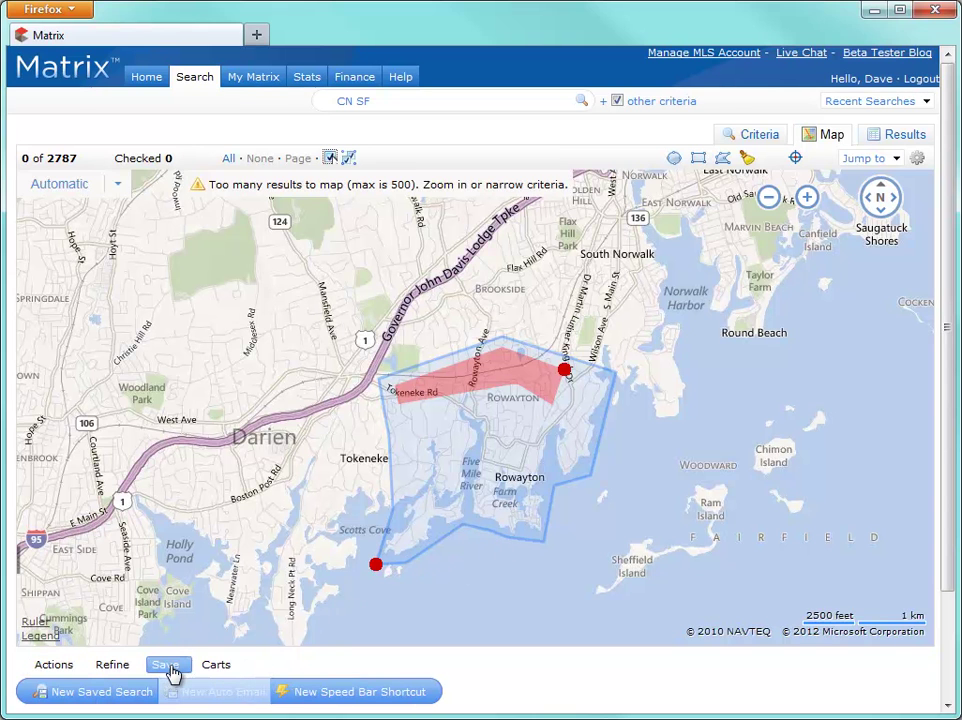
- Save the Rowayton map search as a new speed bar shortcut named '/nearwater'
left_click(341, 692)
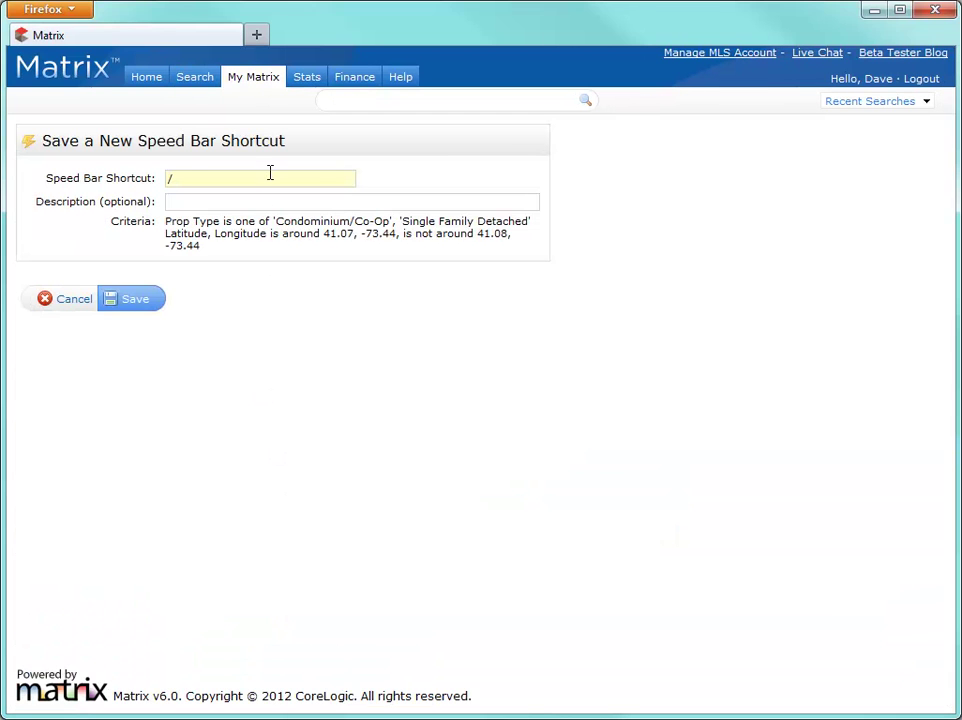
type("nearwater")
left_click(139, 300)
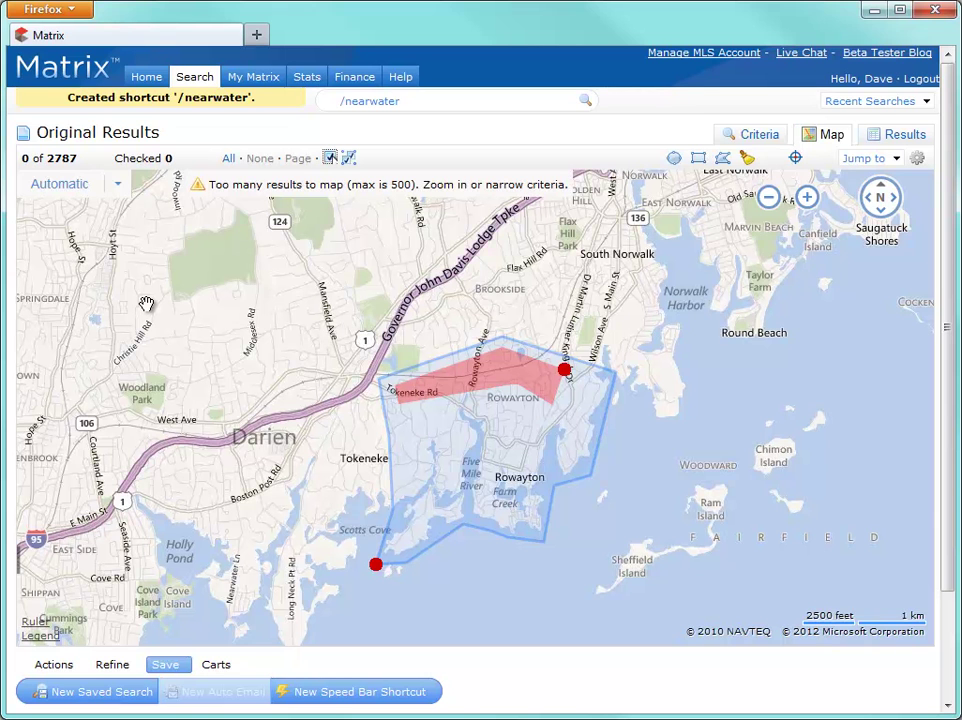
- From the home page, run the speed bar query 'ACTV sf $2000-3500 2+ 3+', returning 435 listings
left_click(146, 78)
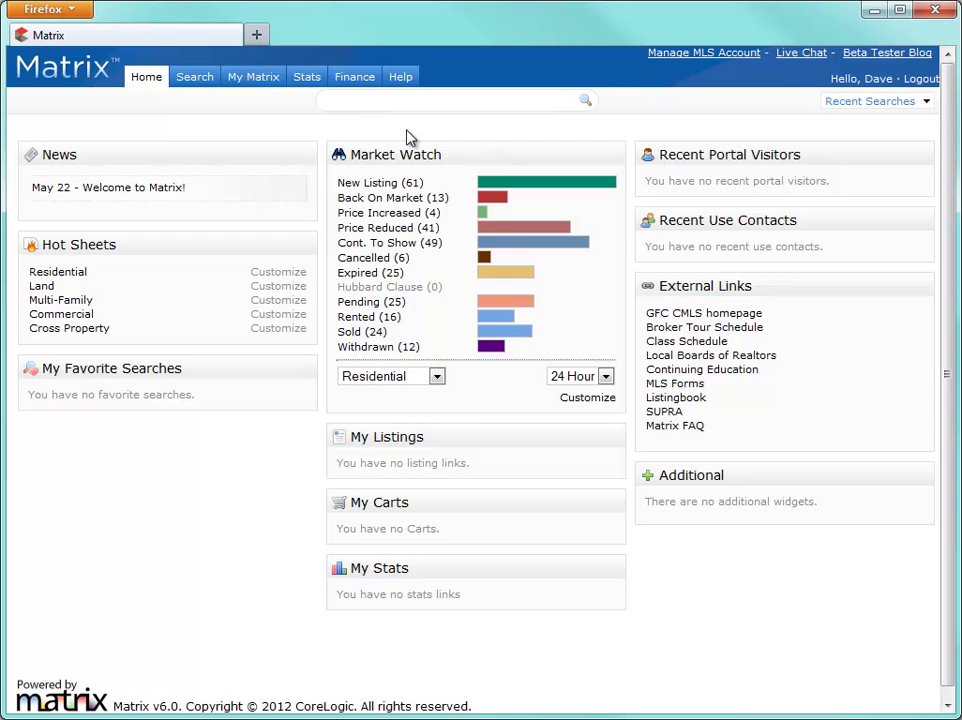
type("ACTV sf $2000-3500")
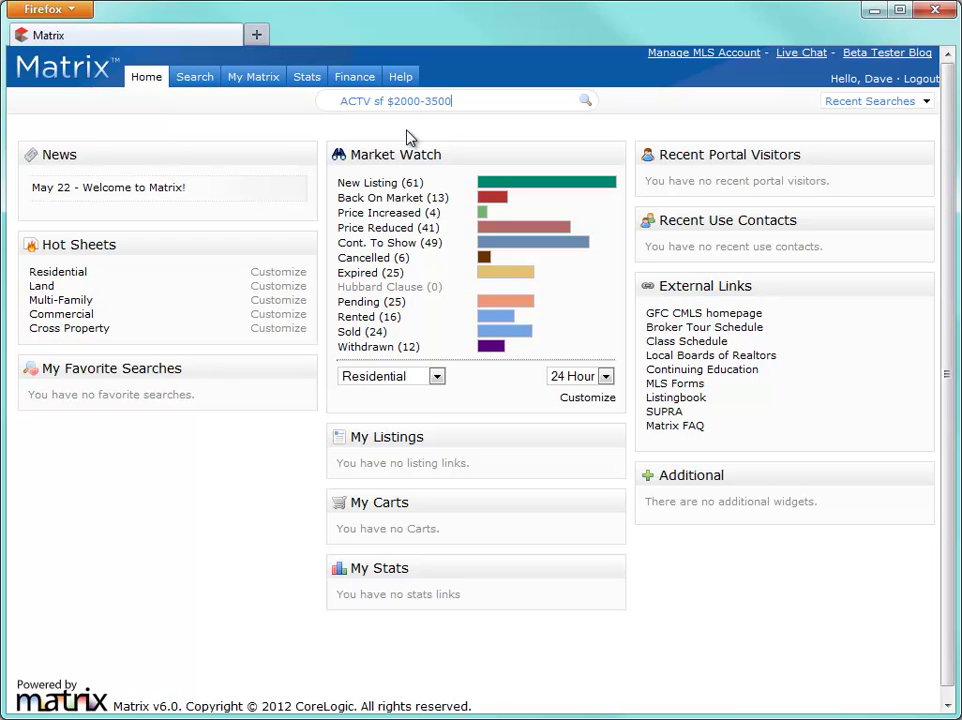
type(" 2+ 3+")
left_click(587, 105)
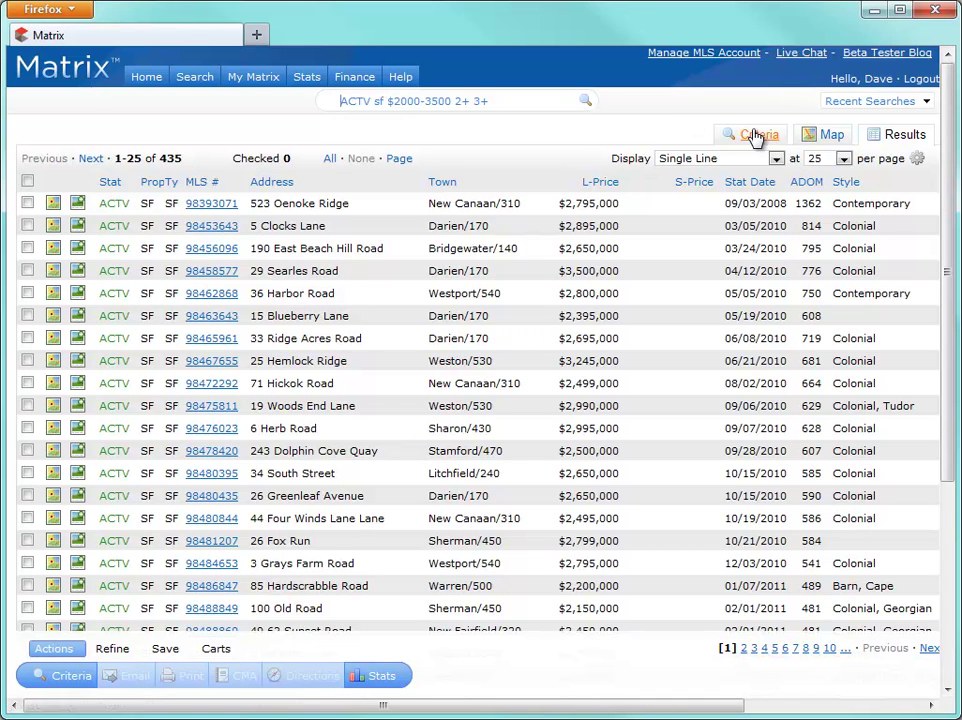
- Append '/nearwater' to the map query to show 17 listings, then box-check two pins
left_click(812, 138)
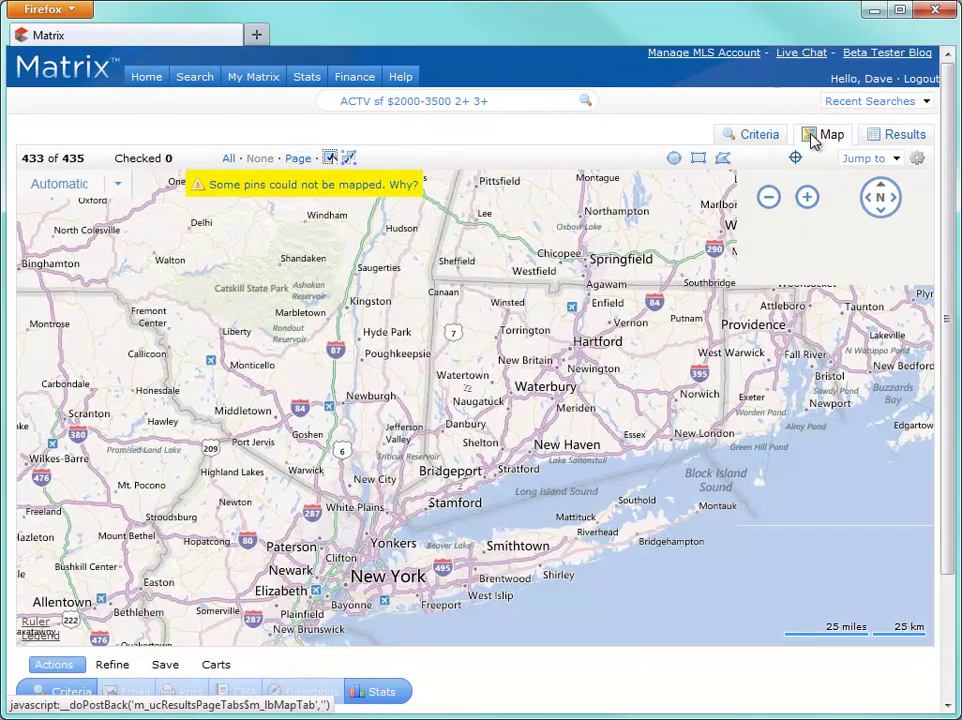
left_click(576, 101)
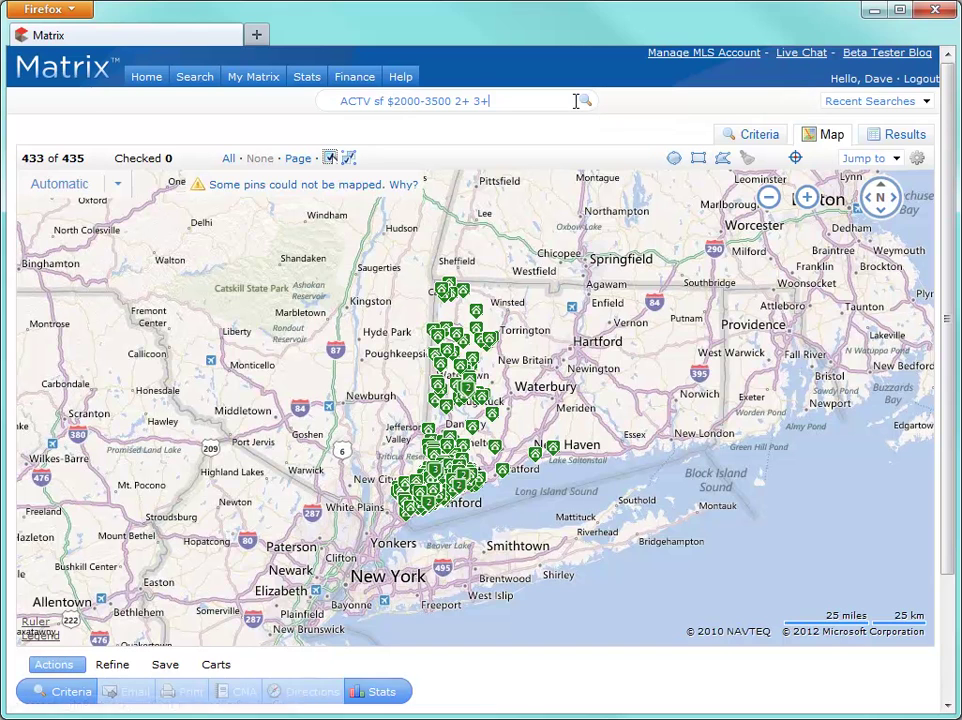
type("/nearwater")
left_click(586, 102)
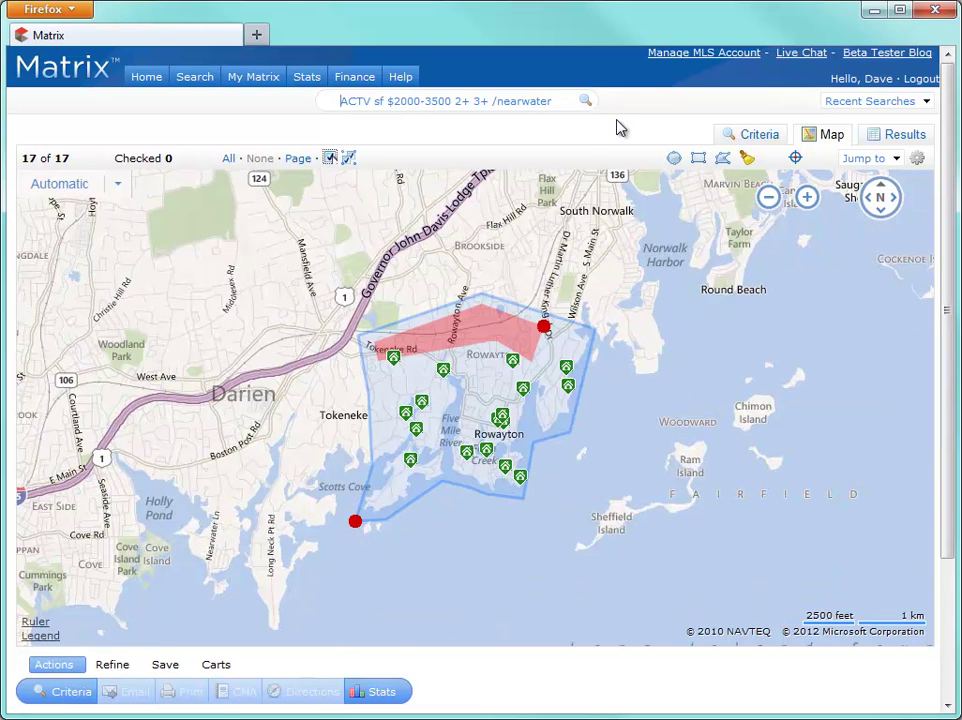
left_click_drag(481, 356, 571, 401)
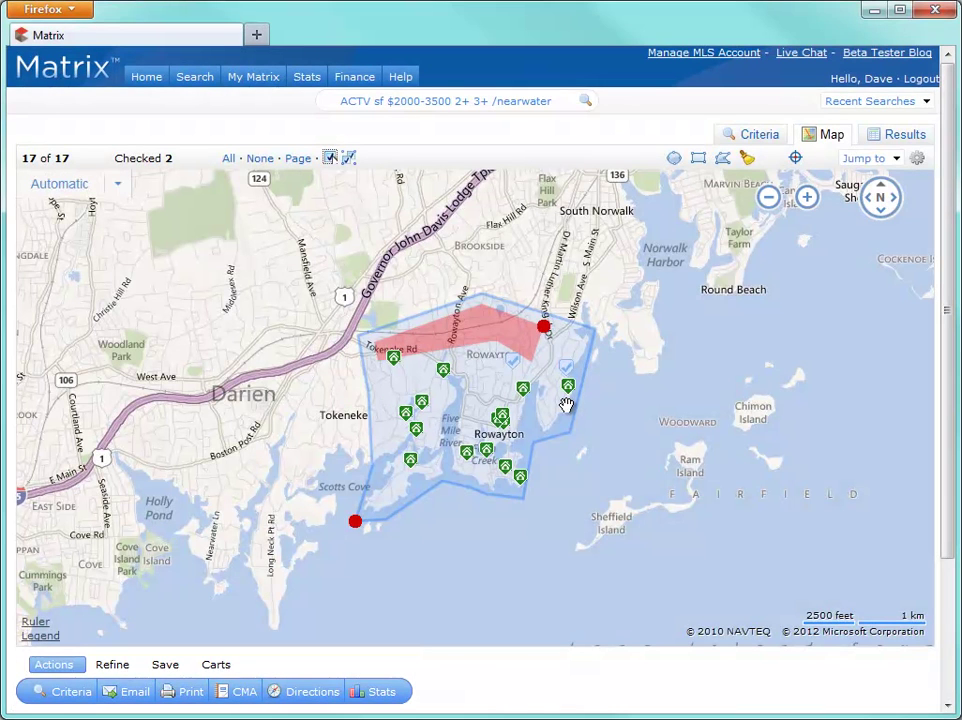
left_click_drag(556, 103, 333, 99)
- Search the agent roster by an agent's first and last name, then by last name alone
type("a")
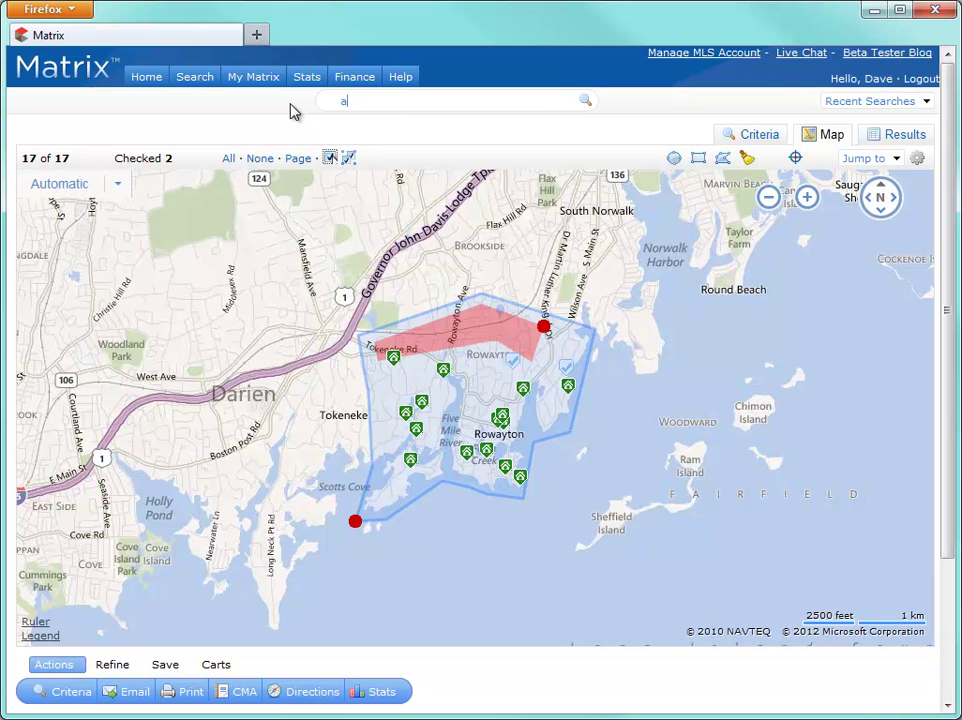
type("gent richard smith")
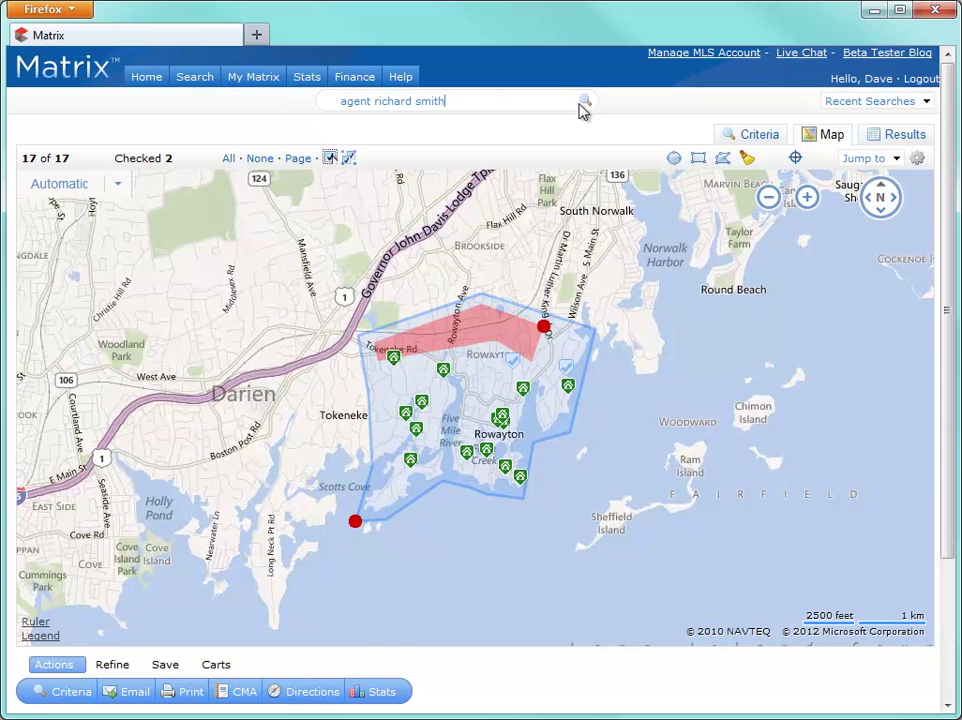
left_click(584, 105)
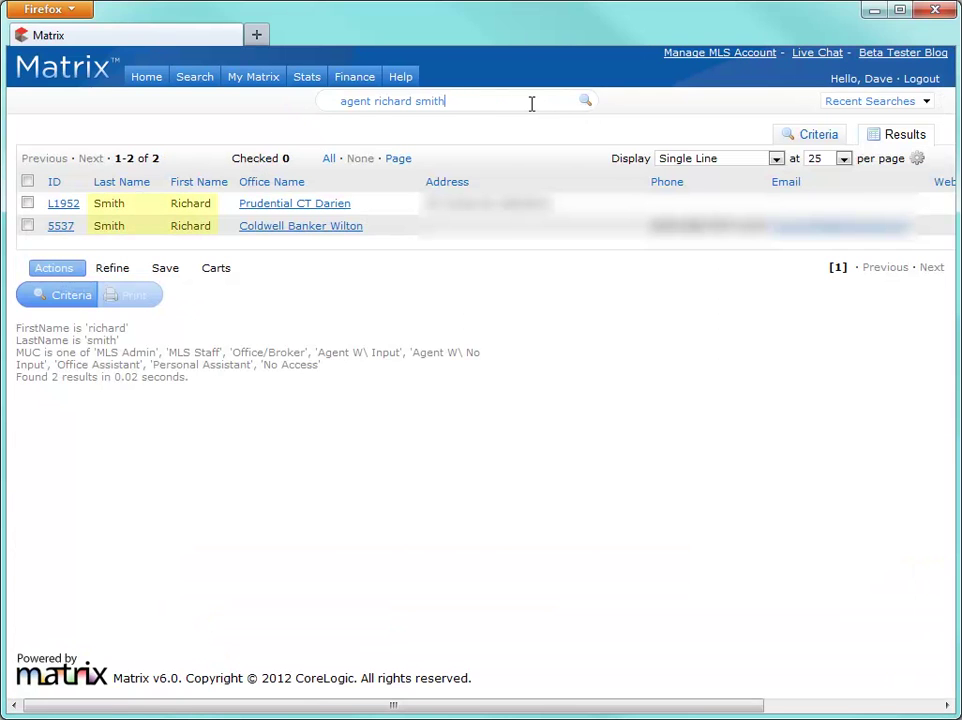
double_click(393, 100)
key("BackSpace")
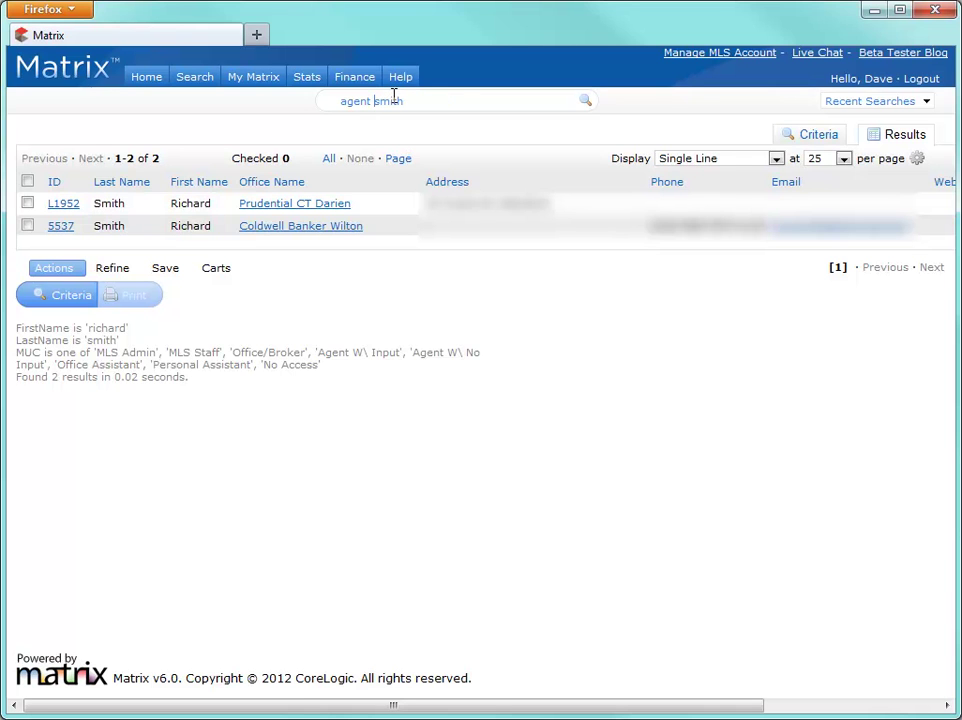
left_click(588, 103)
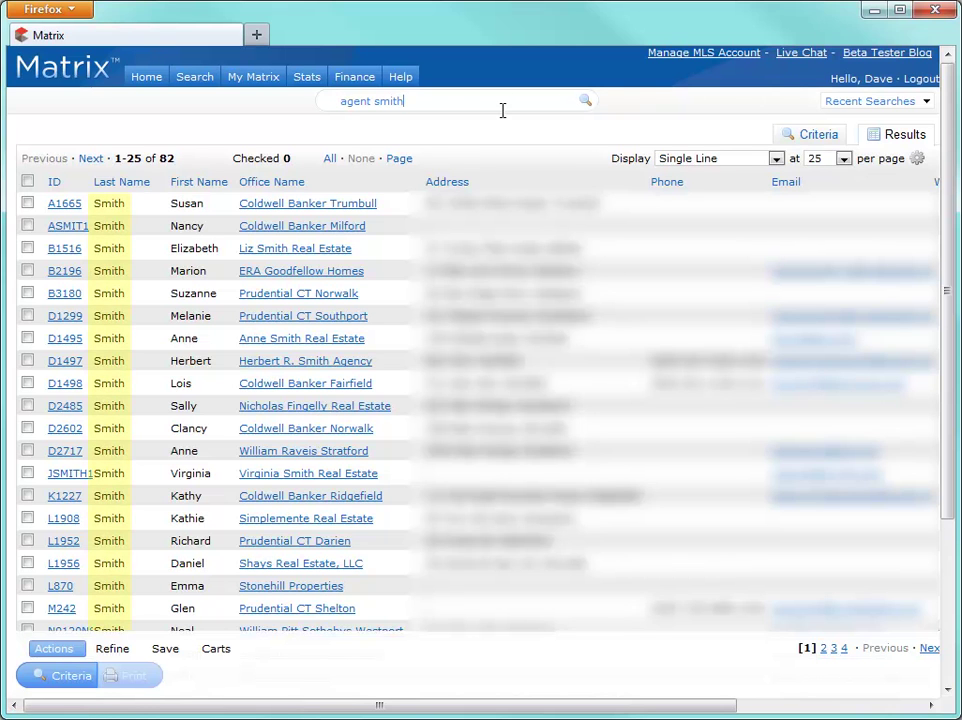
- Run the wildcard agent search 'smi*', listing 95 agents
key("BackSpace")
key("BackSpace")
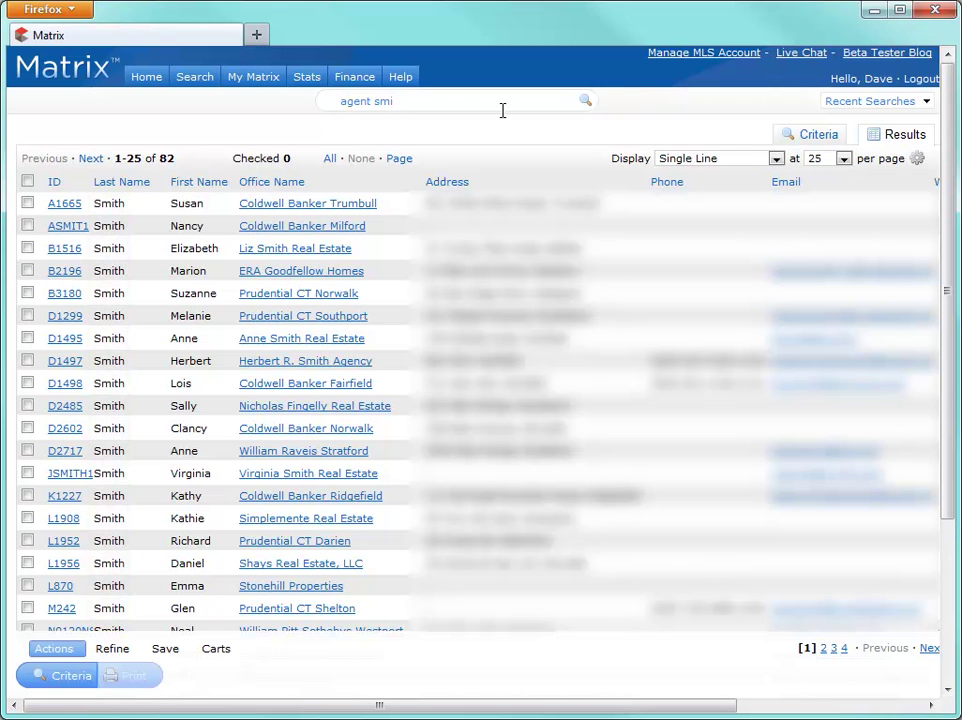
type("*")
left_click(588, 104)
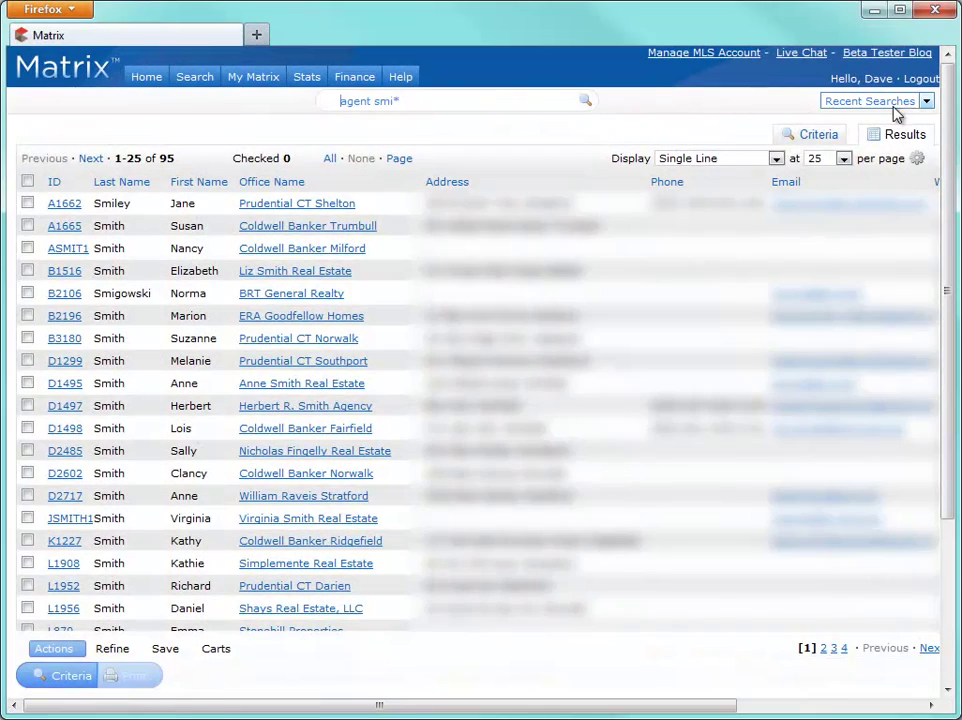
- Rerun the Friday 7:13 PM 'Active Condominium/Co-Op or Single Family Detached' recent search
left_click(927, 102)
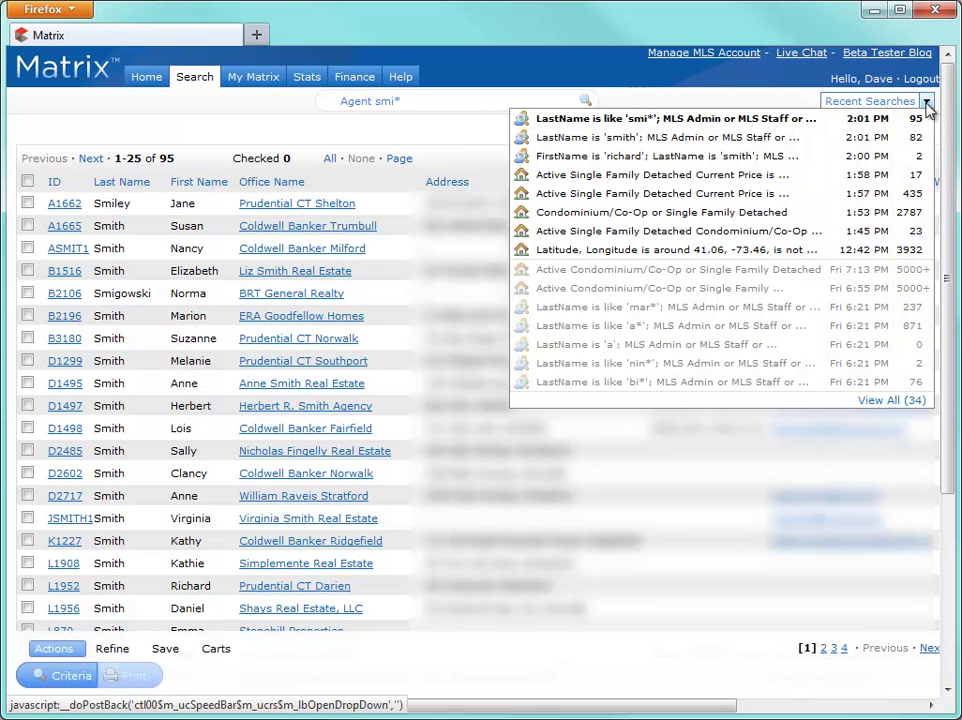
left_click(884, 270)
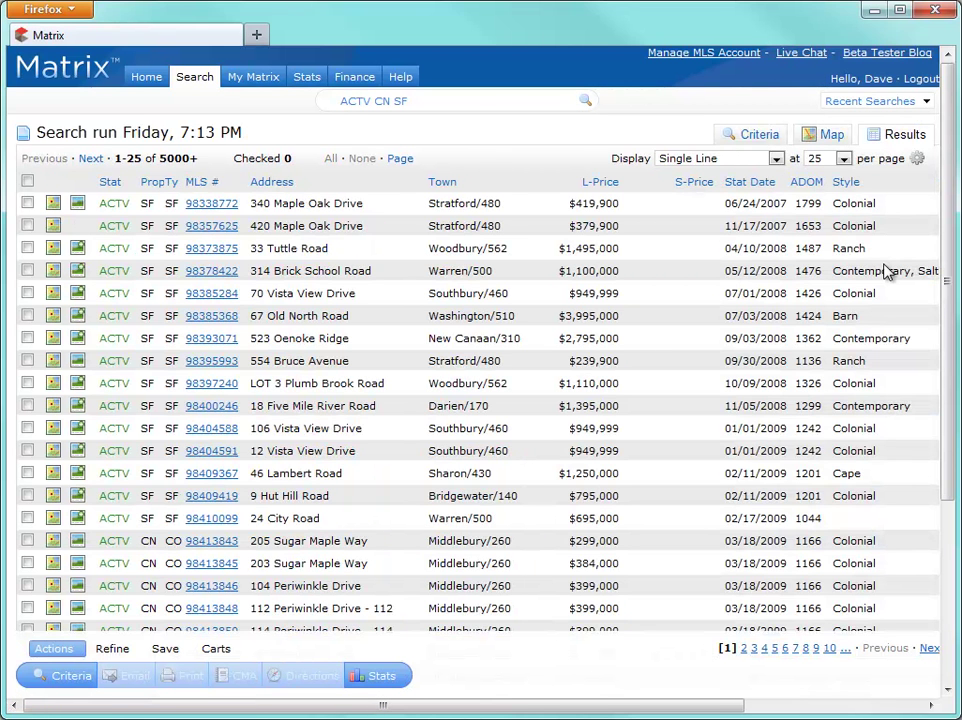